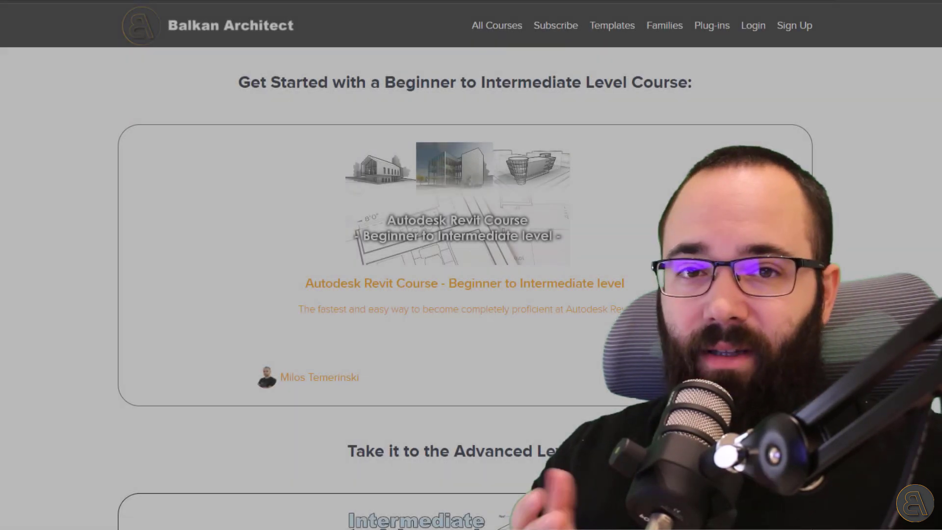
Browse the All Courses list and look through the Schedules in Revit course page.
scroll(465, 289, down, 5)
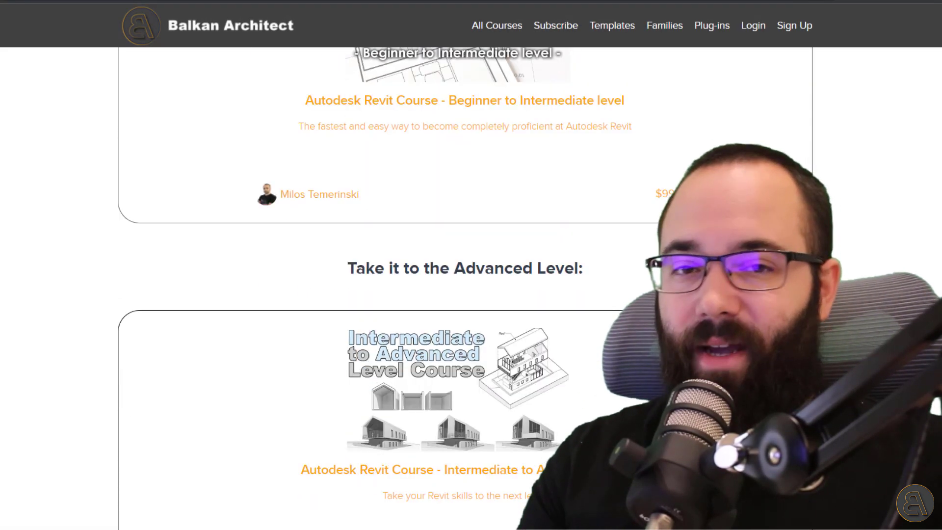
scroll(465, 289, down, 8)
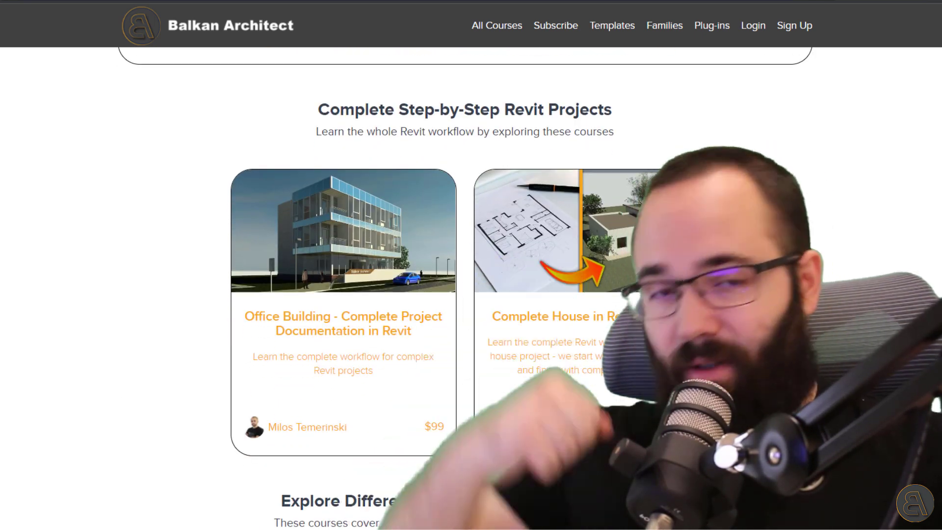
scroll(465, 290, down, 7)
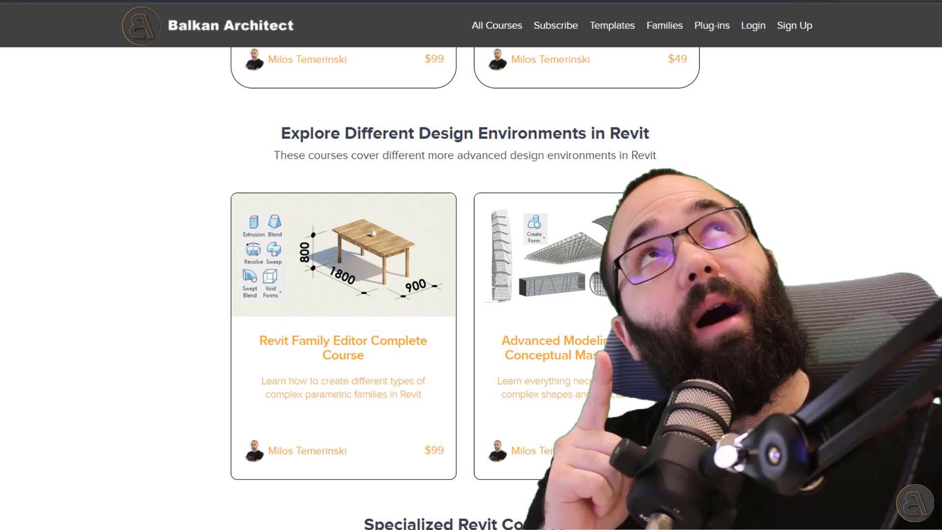
scroll(465, 290, down, 8)
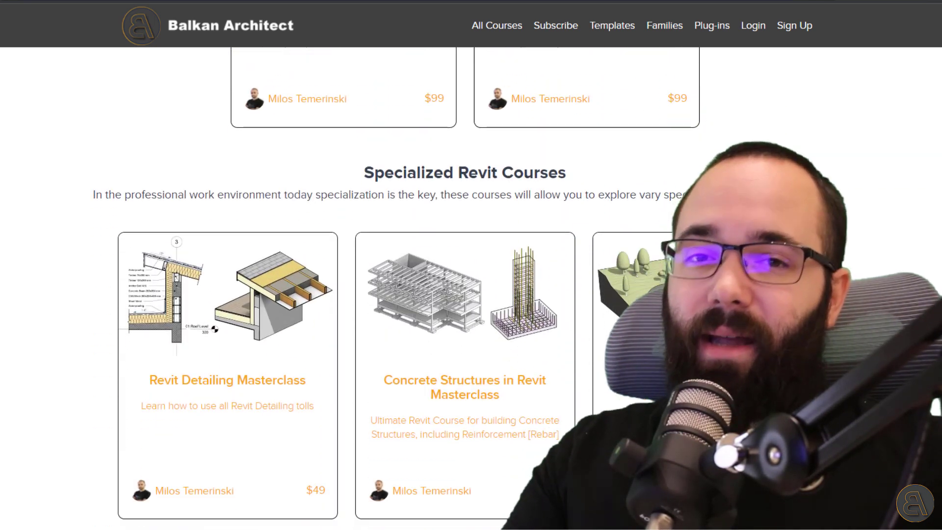
scroll(465, 290, down, 5)
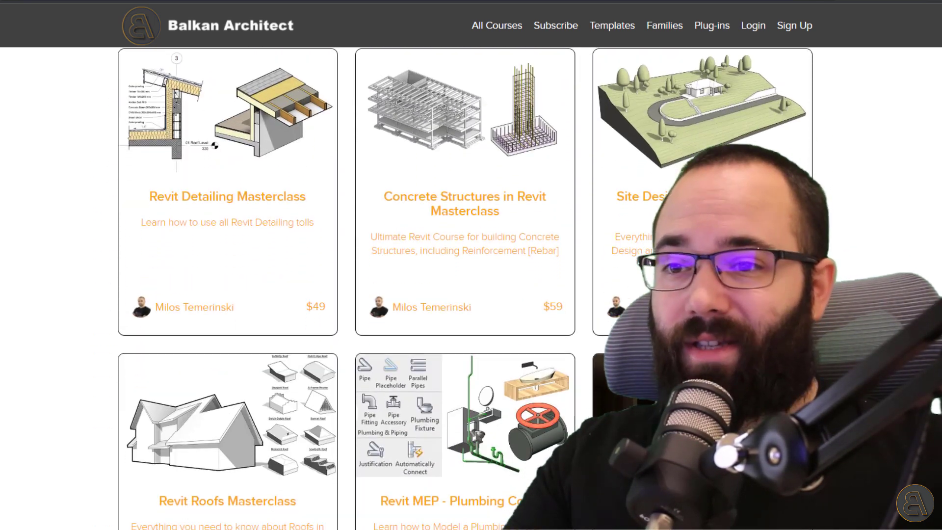
scroll(465, 290, down, 10)
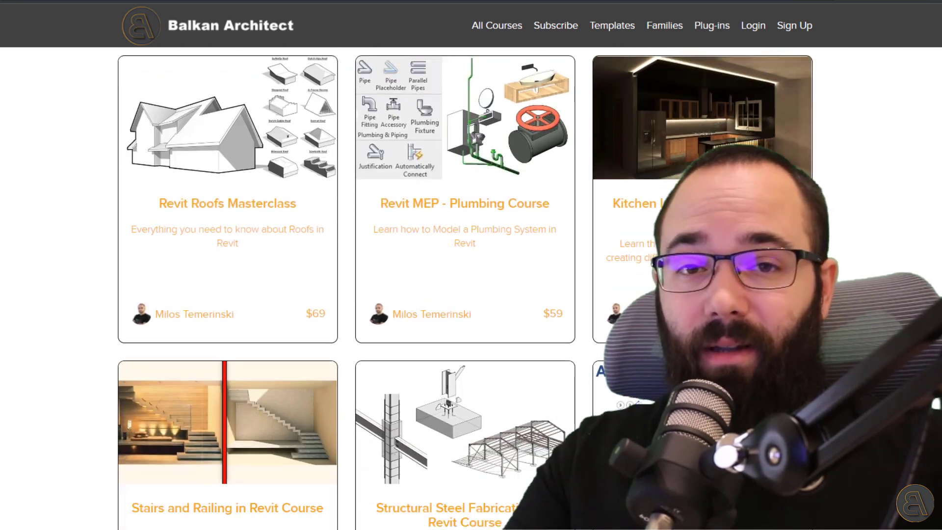
scroll(465, 290, down, 7)
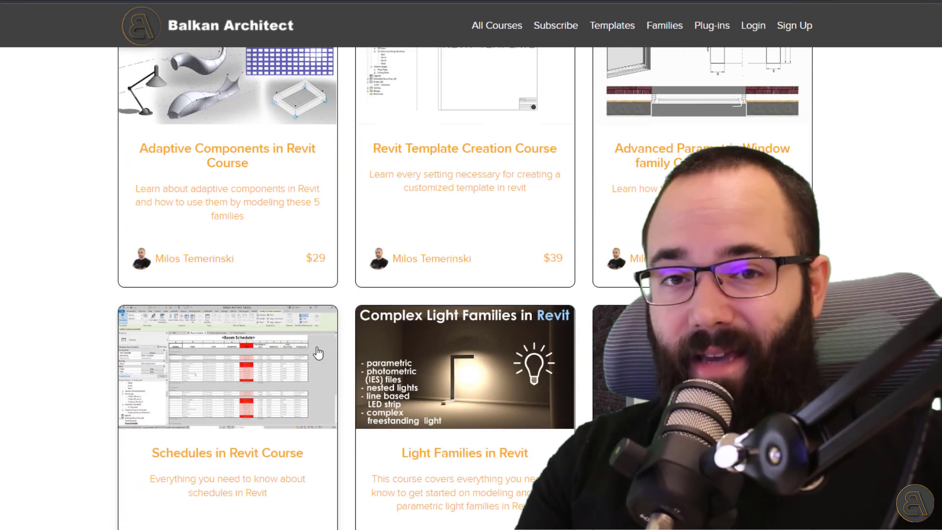
click(316, 351)
scroll(303, 300, down, 11)
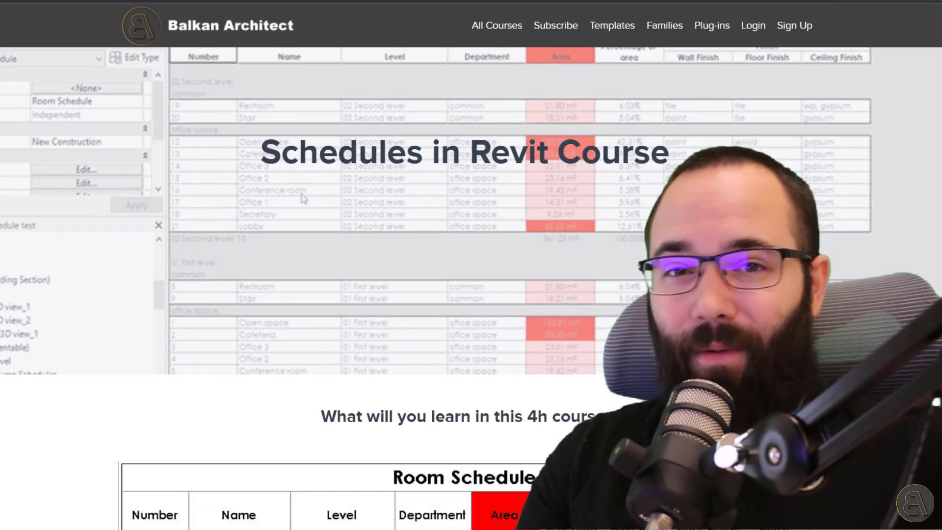
scroll(465, 289, down, 5)
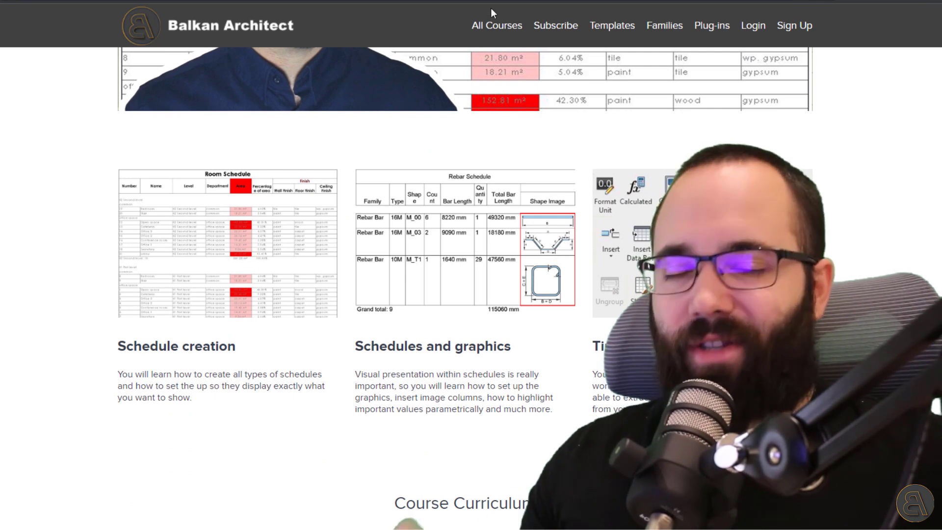
Return to the full All Courses list and scroll through it.
click(496, 26)
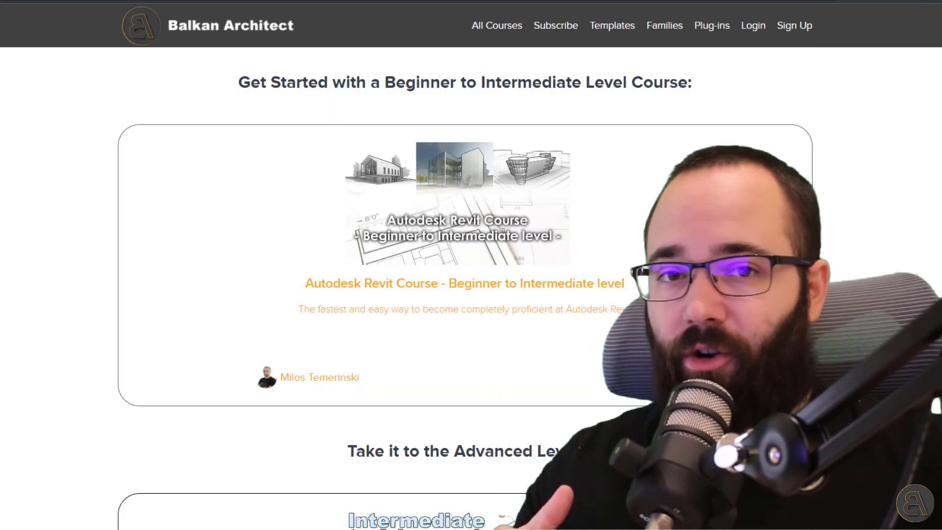
scroll(465, 288, down, 4)
scroll(465, 289, down, 1)
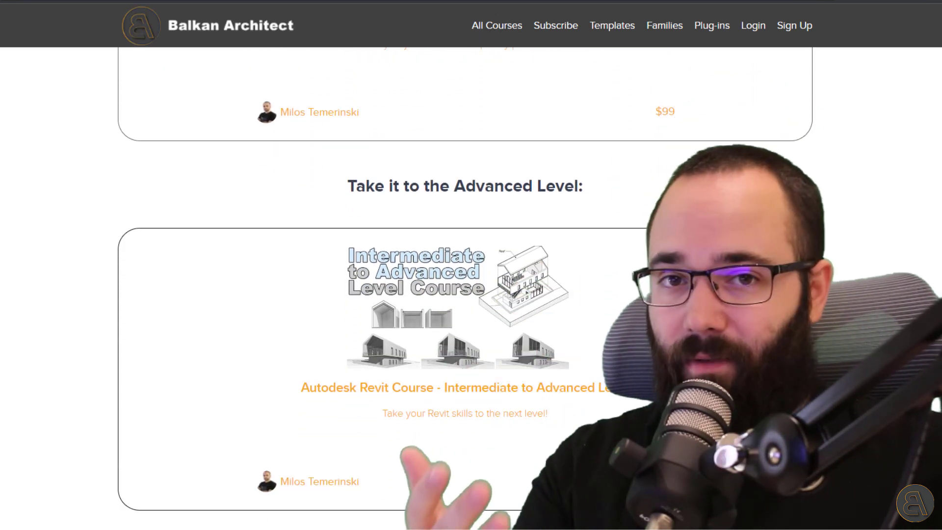
scroll(465, 289, down, 8)
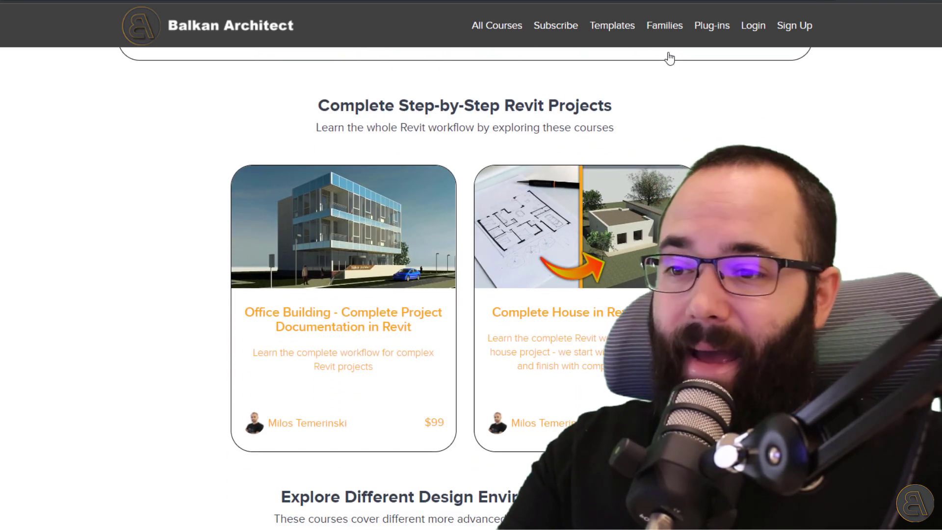
View the Templates and Families catalogues, ending on the Plug-ins page's custom cabinetry plug-in.
click(619, 29)
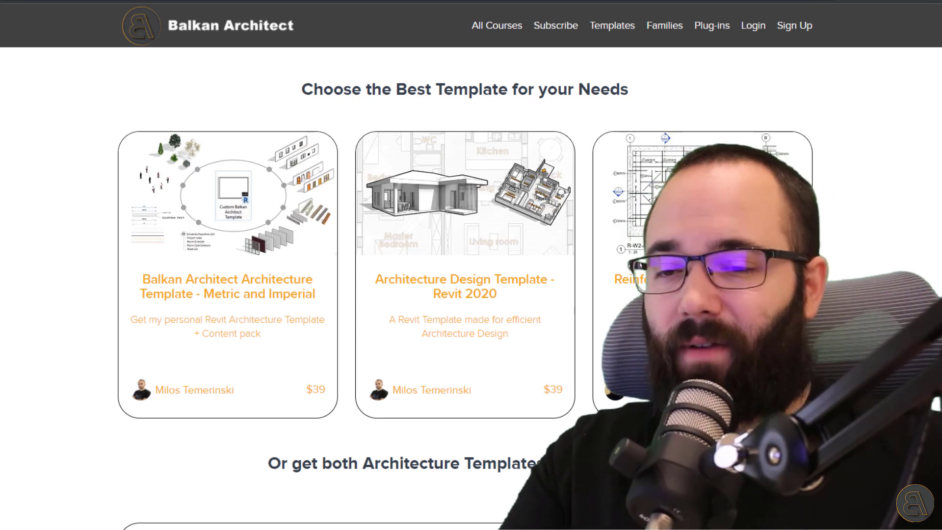
click(664, 26)
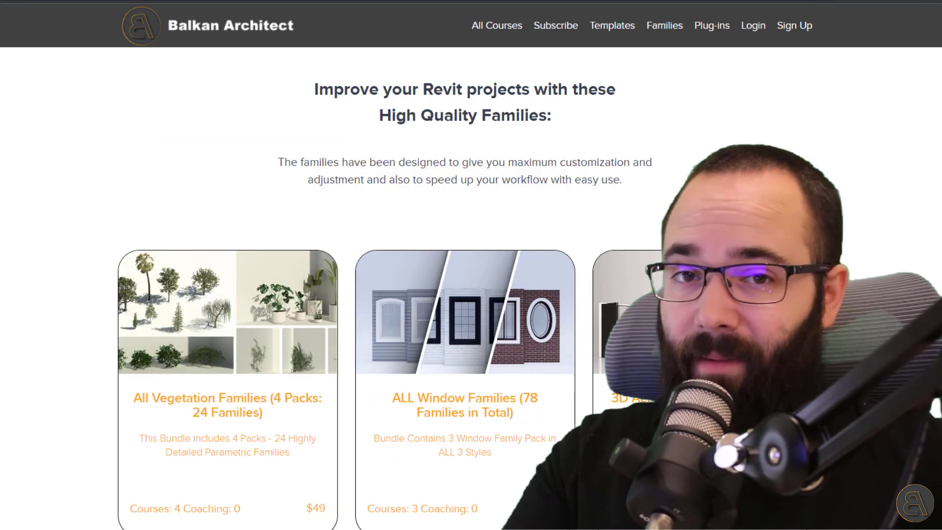
scroll(458, 288, down, 3)
scroll(458, 288, down, 5)
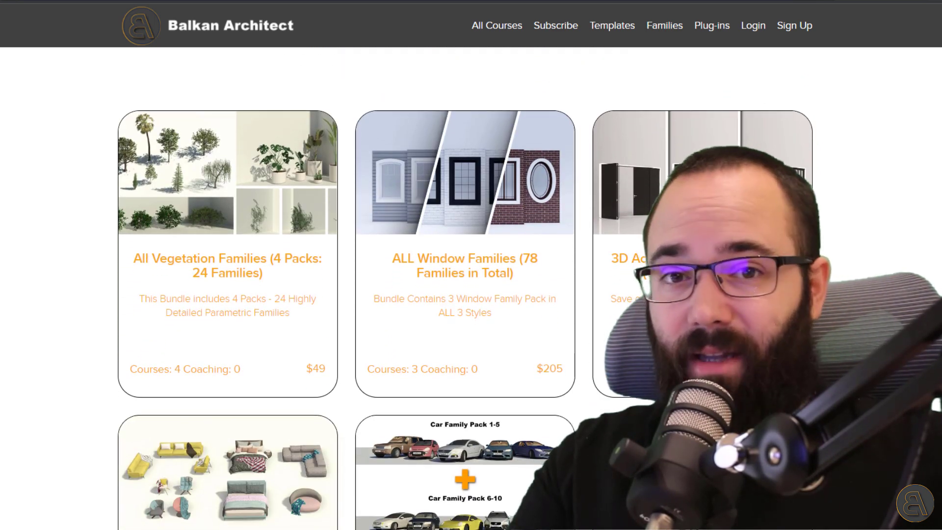
scroll(465, 288, down, 5)
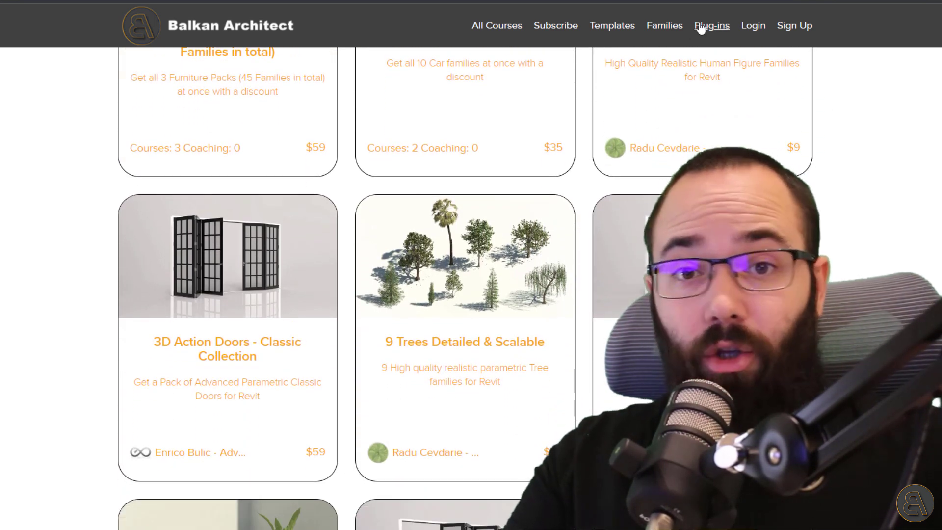
click(705, 25)
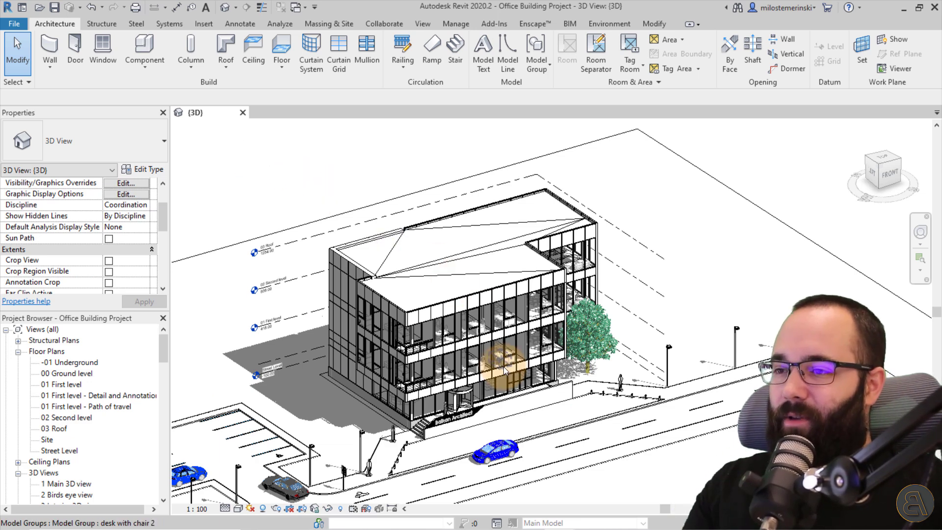
Orbit the 3D model, then open and pan the 01 First level - Detail and Annotation plan.
mouse_move(516, 420)
shift+middle_down()
mouse_move(534, 397)
mouse_move(511, 384)
mouse_move(729, 315)
mouse_move(708, 301)
shift+middle_up()
scroll(310, 307, up, 3)
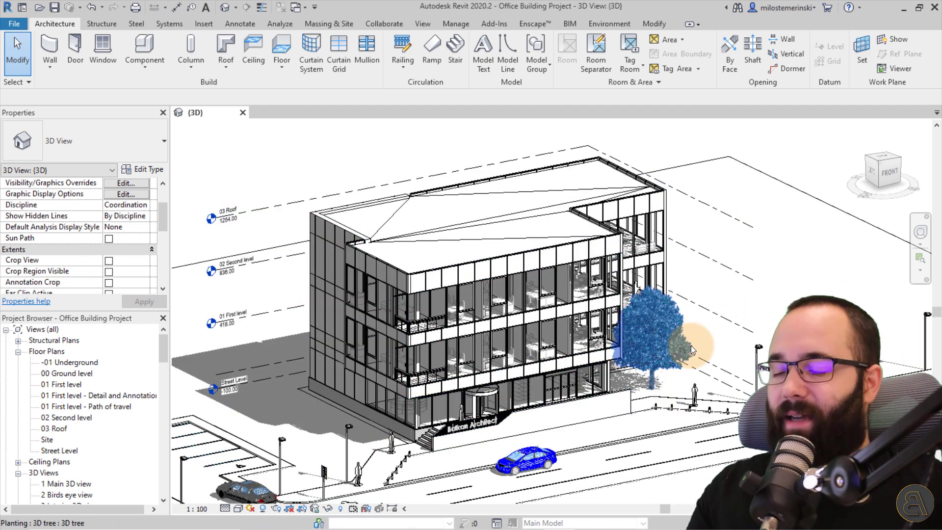
double_click(93, 398)
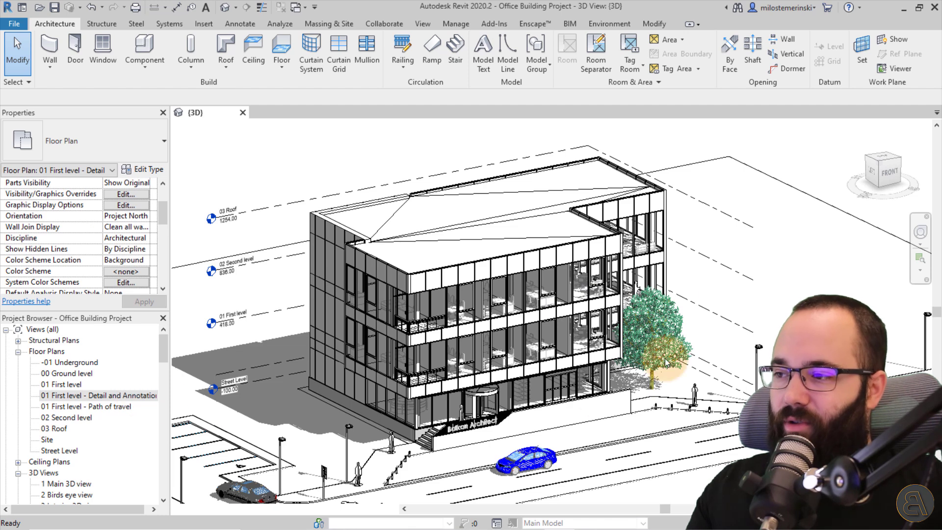
scroll(461, 319, up, 3)
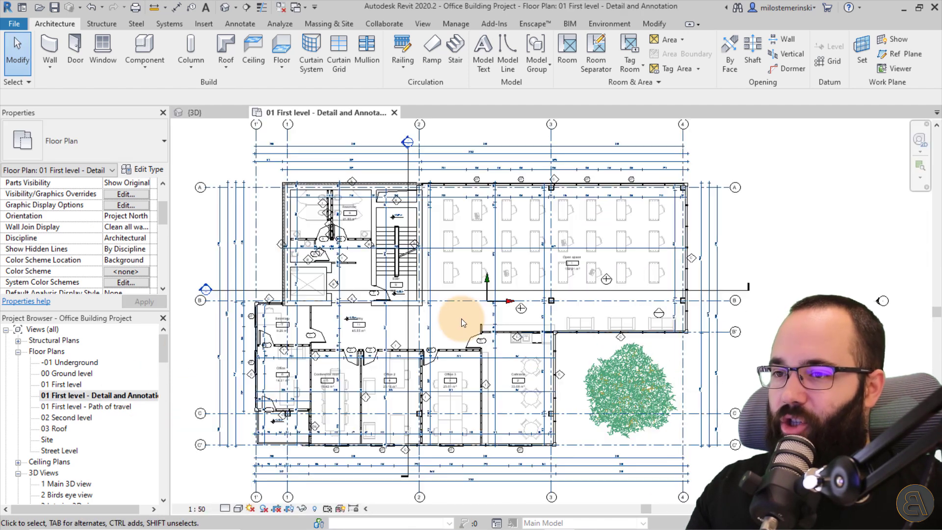
middle_drag(396, 321, 425, 325)
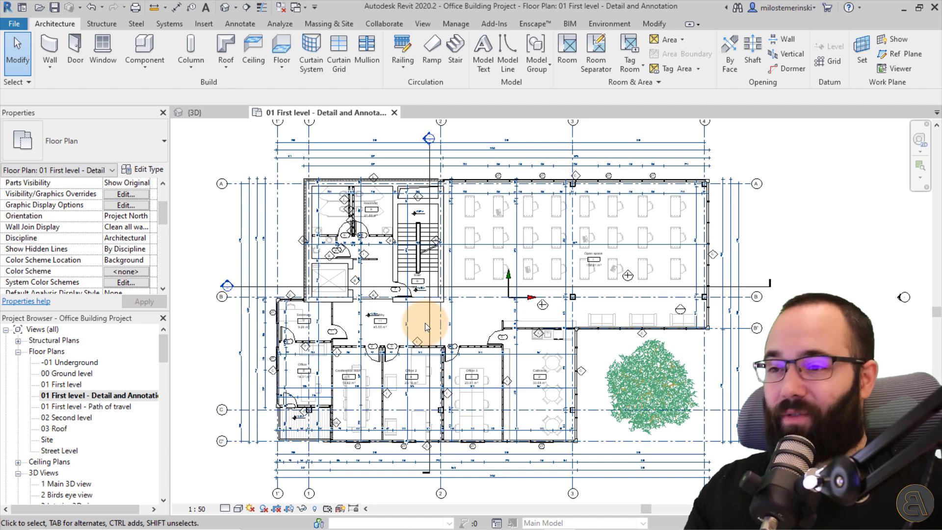
middle_drag(425, 328, 428, 342)
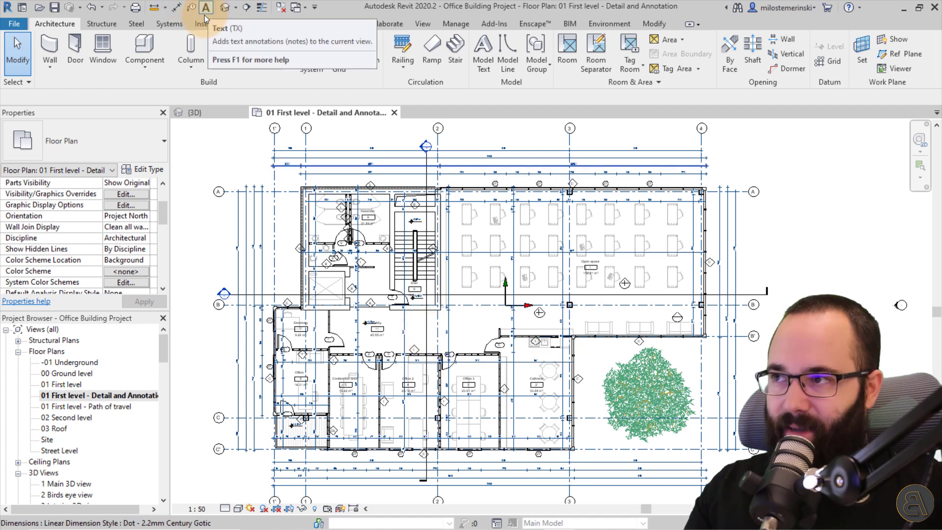
click(15, 24)
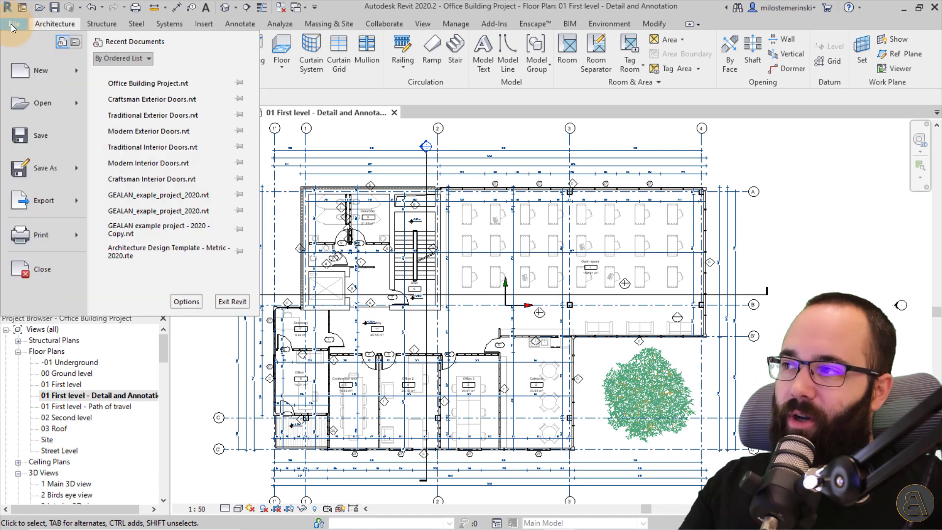
Create a new family from the Annotations folder's Metric Generic Annotation.rft template.
mouse_move(43, 72)
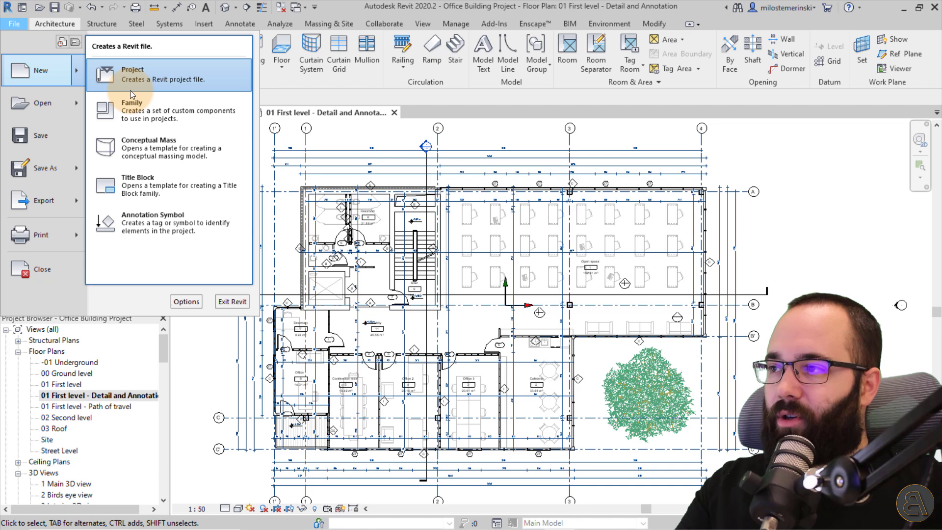
click(142, 110)
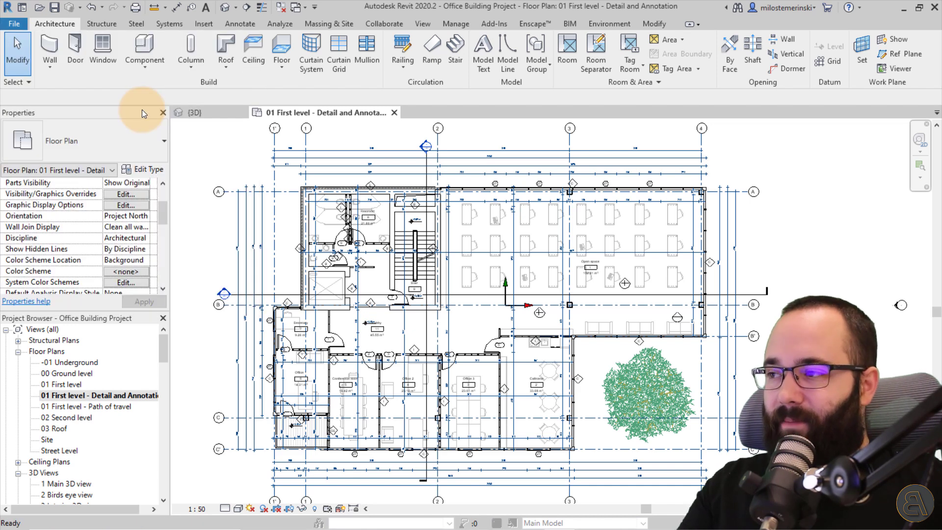
scroll(317, 240, down, 3)
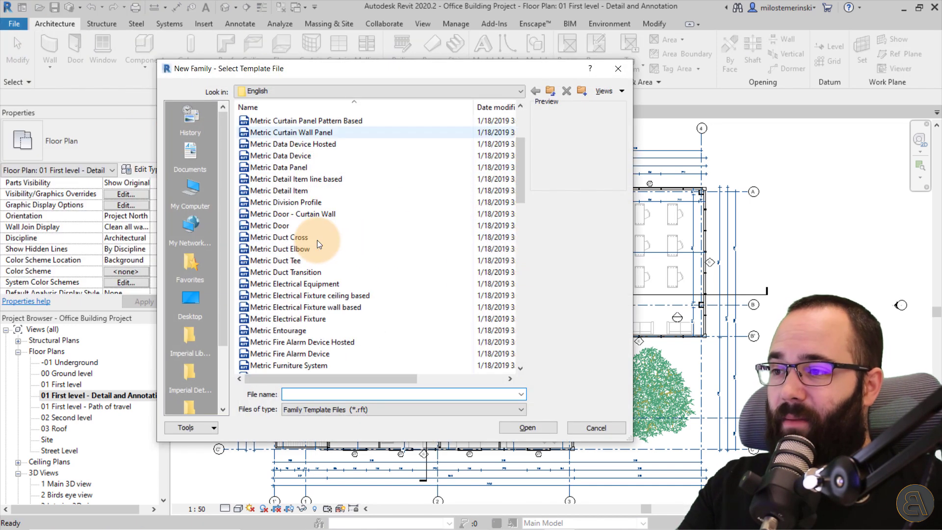
scroll(317, 240, up, 3)
double_click(274, 122)
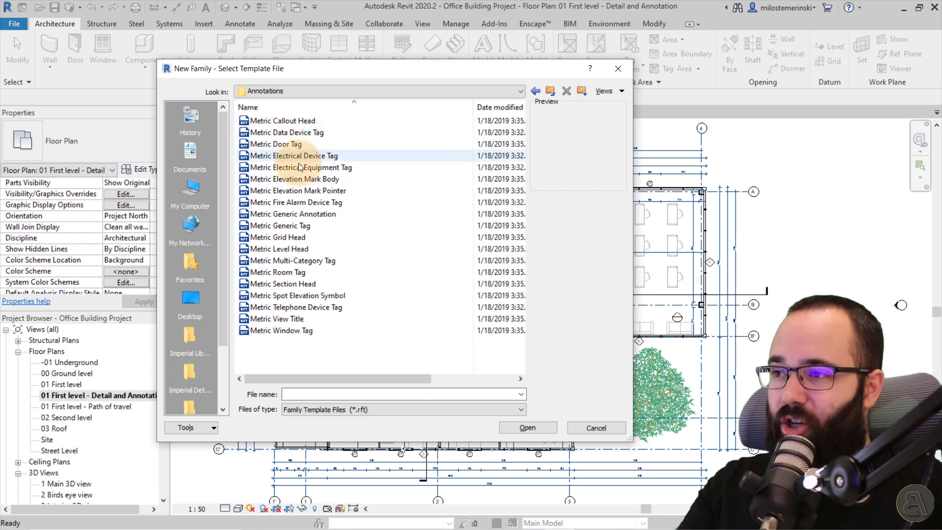
click(294, 215)
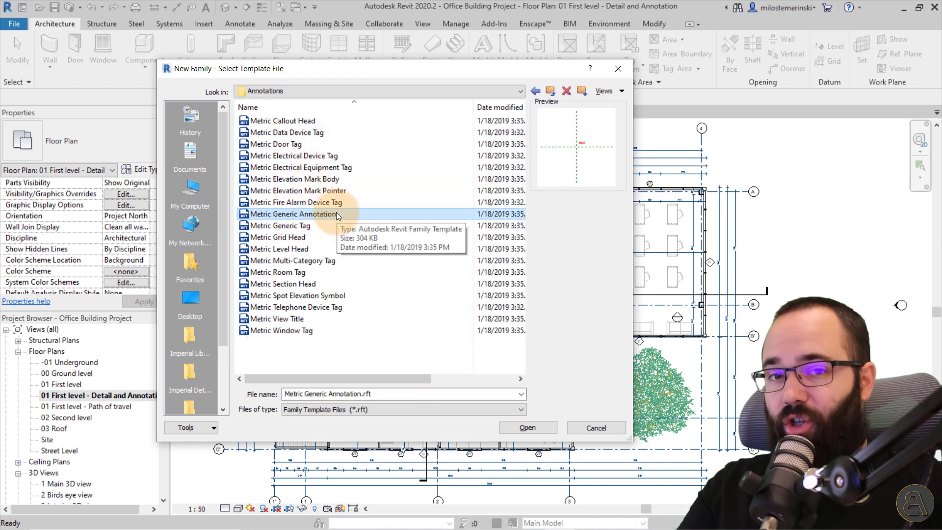
click(527, 427)
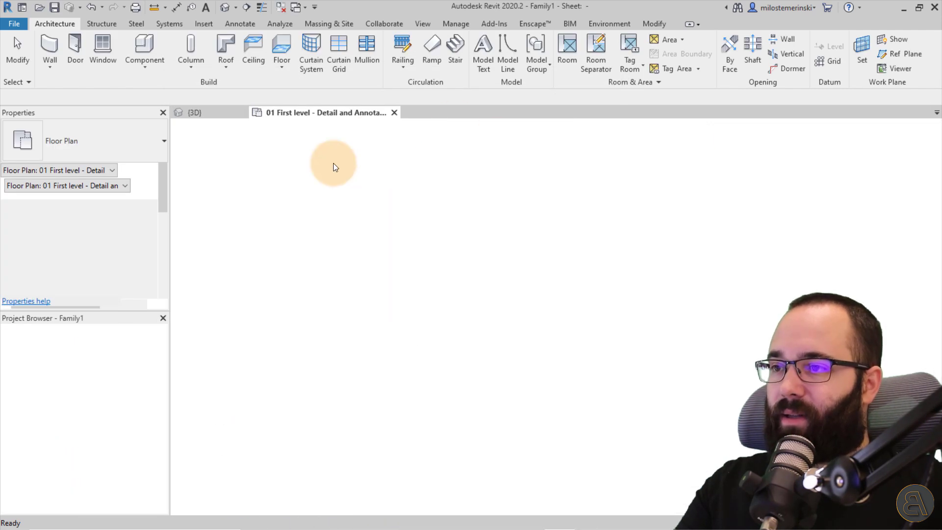
Delete the template's red instruction note from Family1.
scroll(589, 302, up, 8)
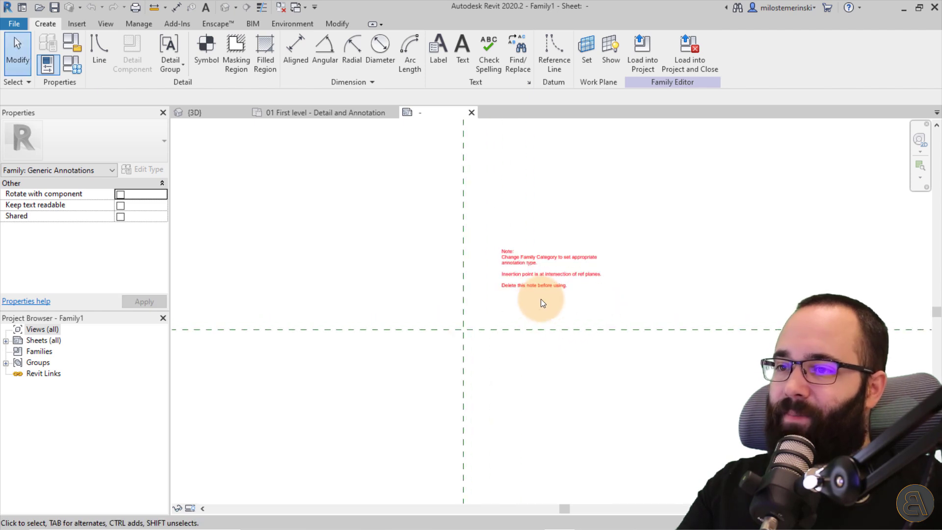
click(556, 270)
key(Delete)
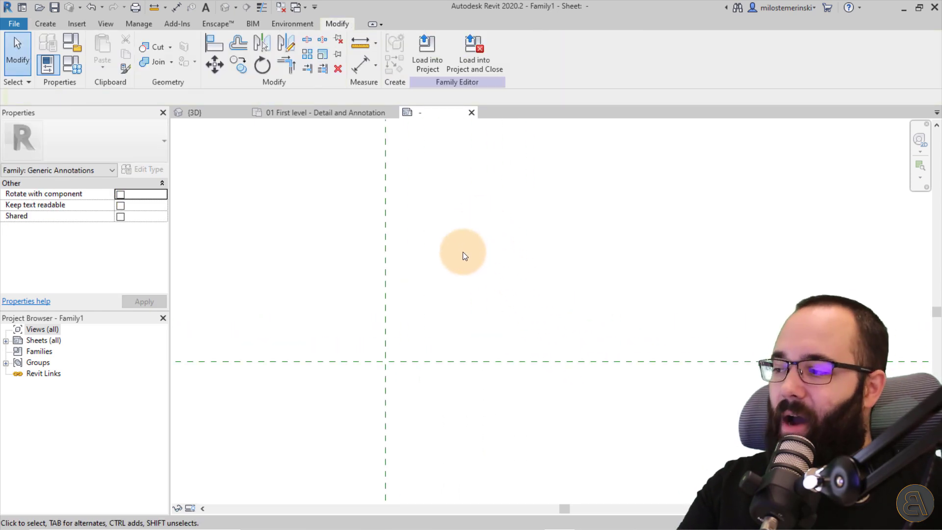
Start a Label at the reference-plane intersection to bring up Edit Label.
click(43, 24)
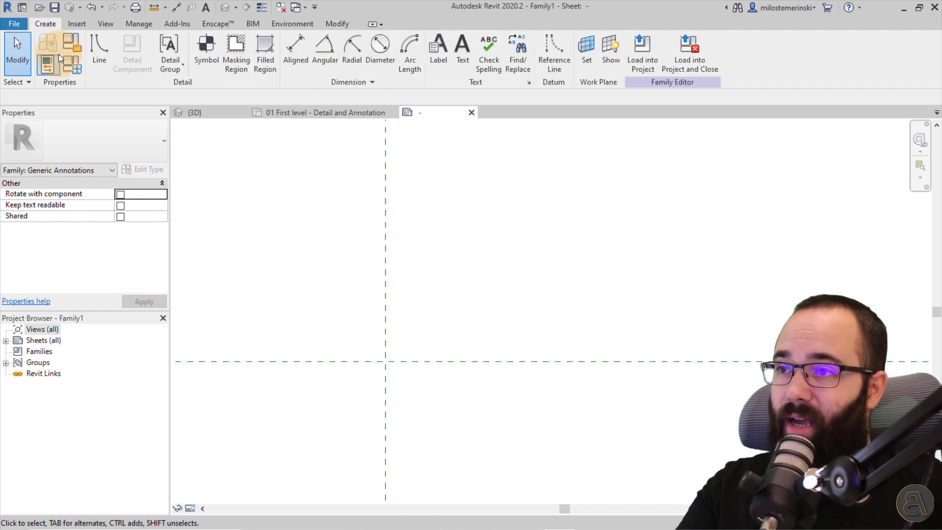
click(434, 66)
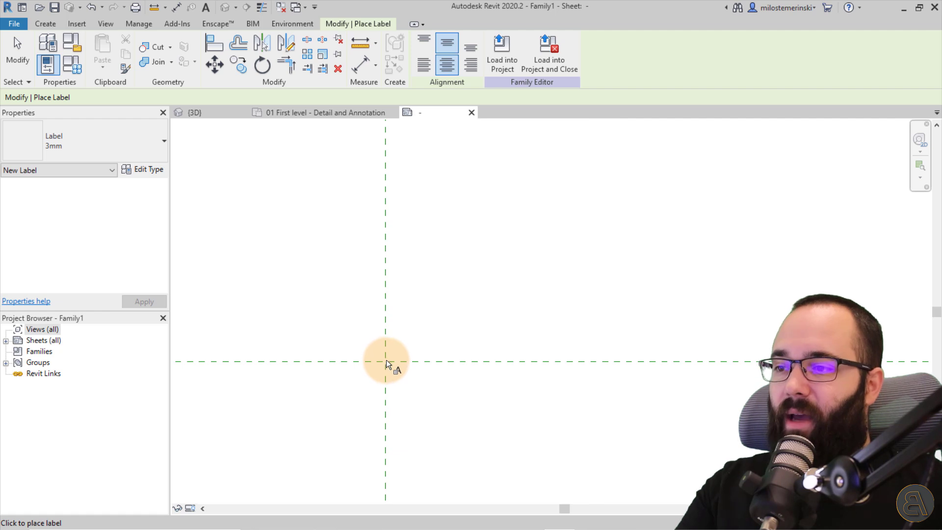
click(385, 361)
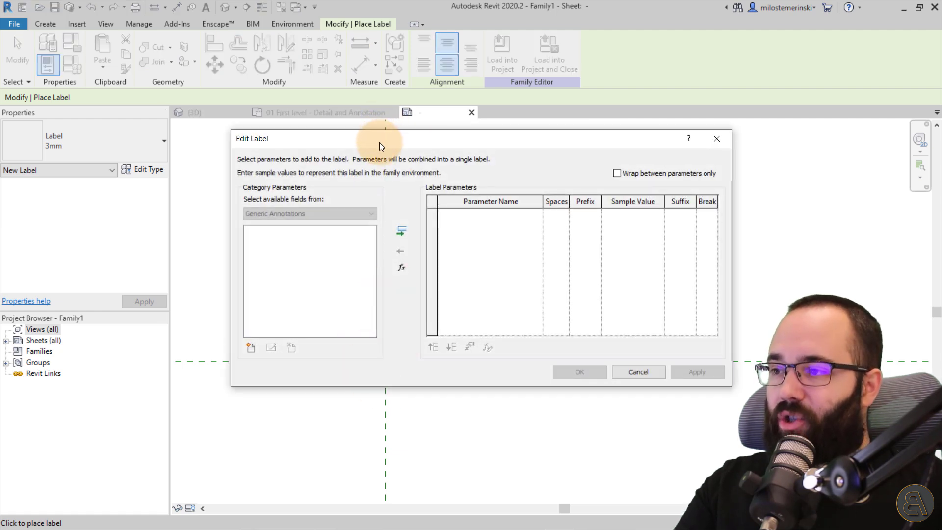
Add a Text-type instance parameter named Nuber for the label.
drag(381, 146, 360, 156)
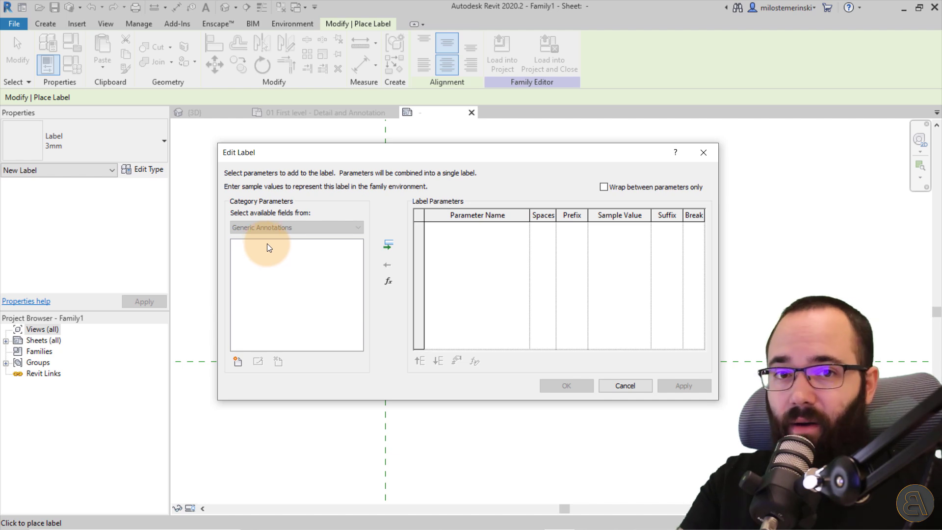
click(238, 368)
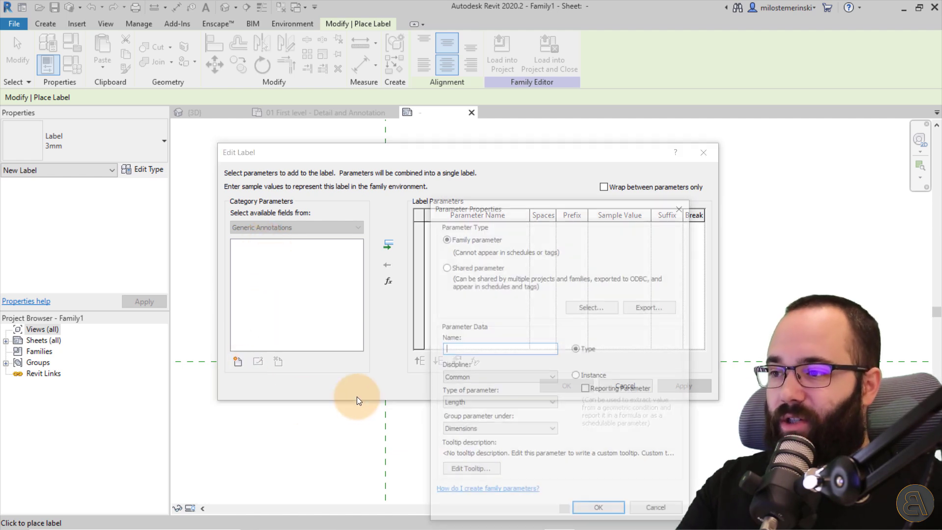
drag(517, 204, 340, 93)
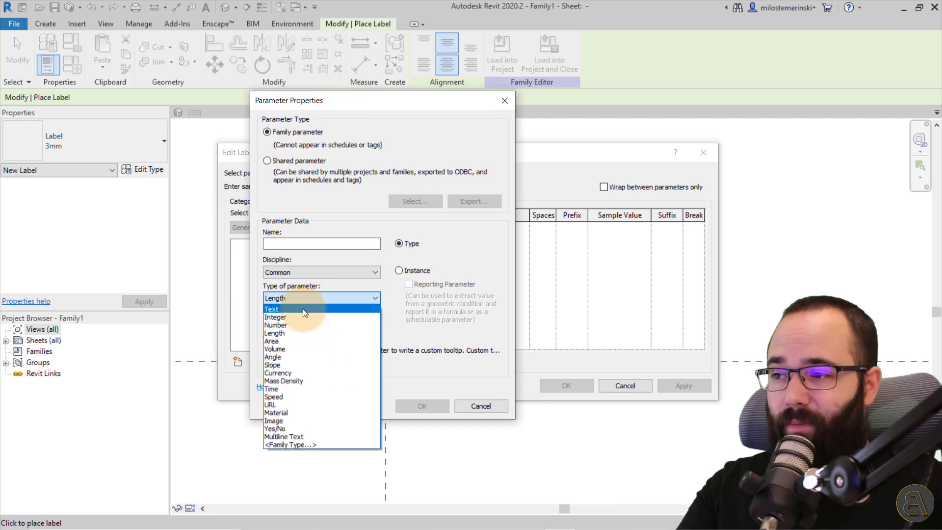
click(302, 309)
click(277, 245)
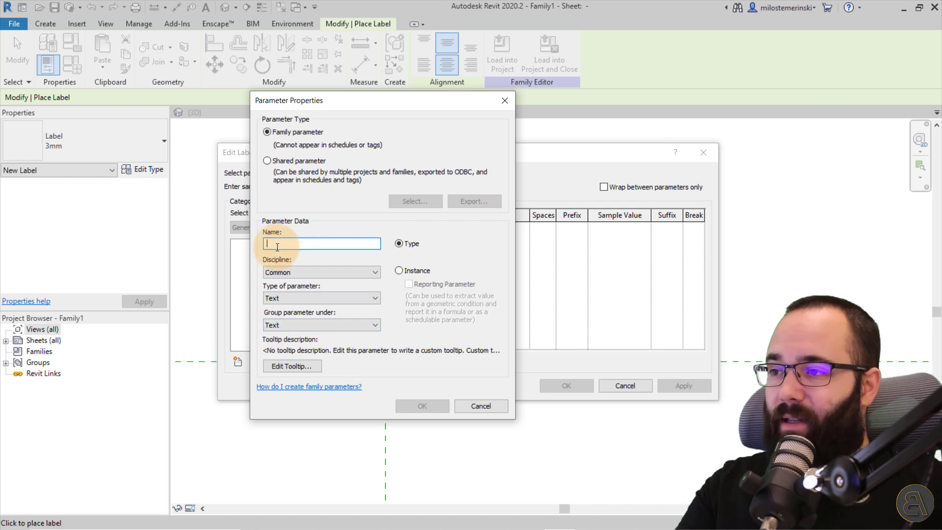
text(Nuber)
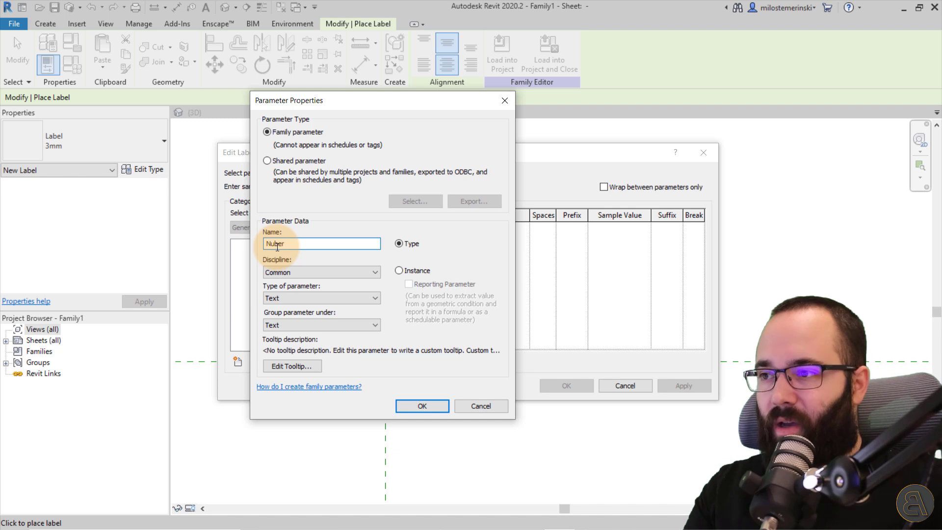
click(399, 270)
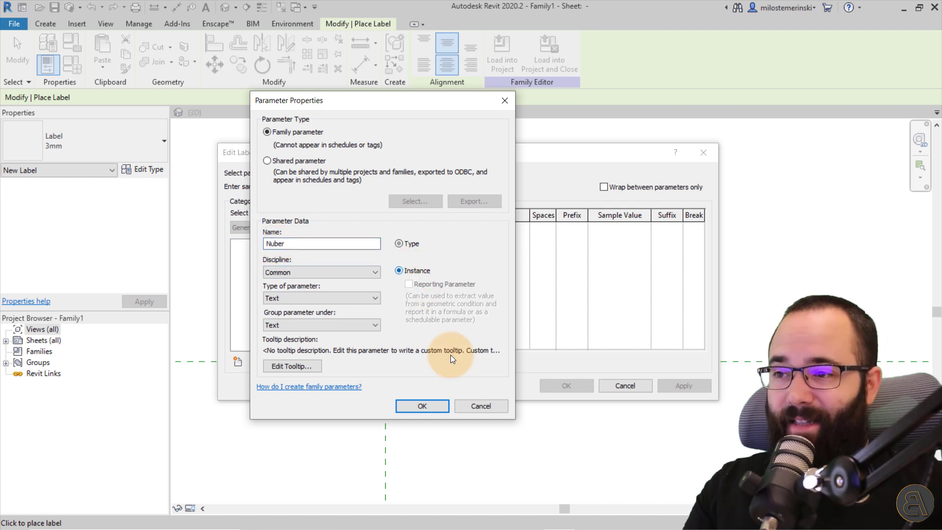
click(422, 406)
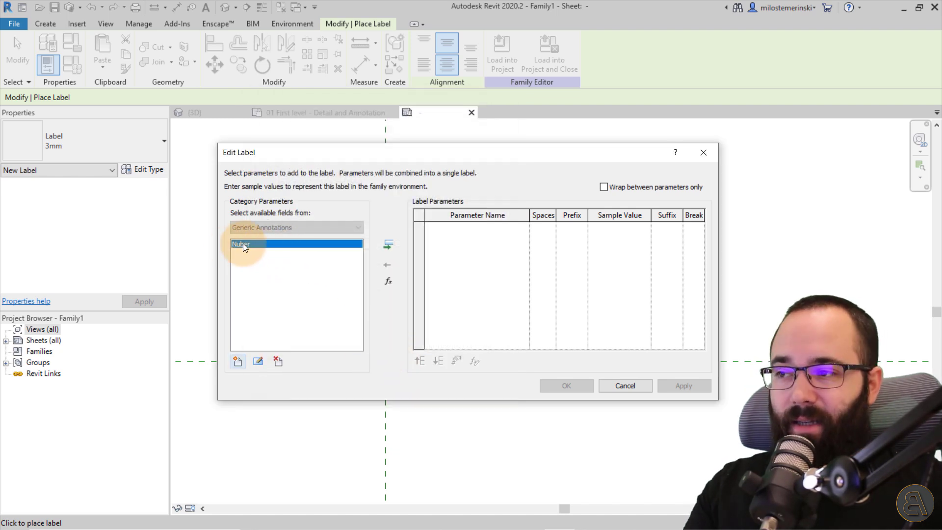
Add a second parameter named Text with type Text.
click(238, 361)
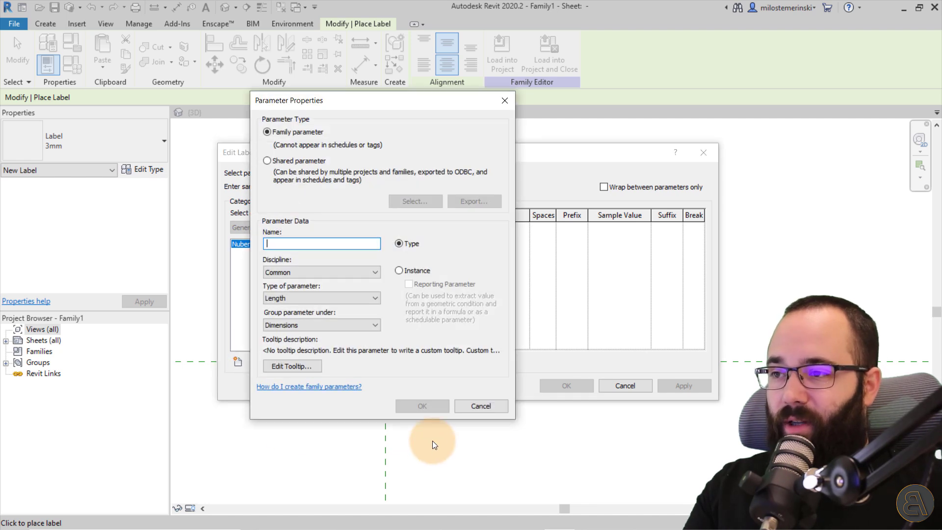
text(Text)
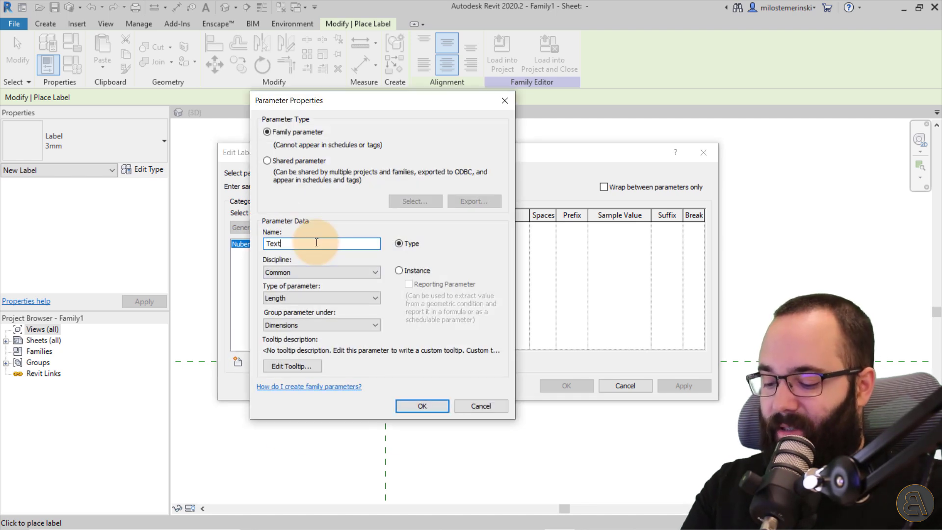
click(304, 298)
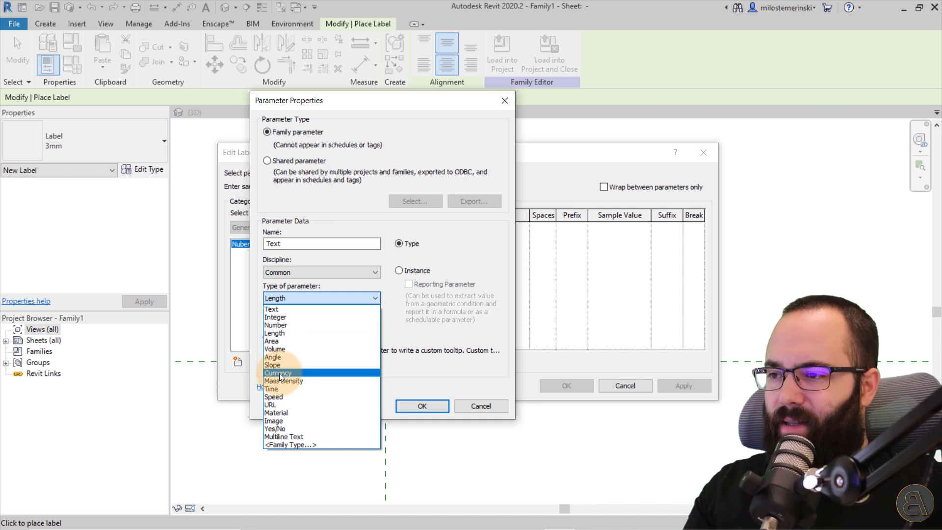
click(276, 309)
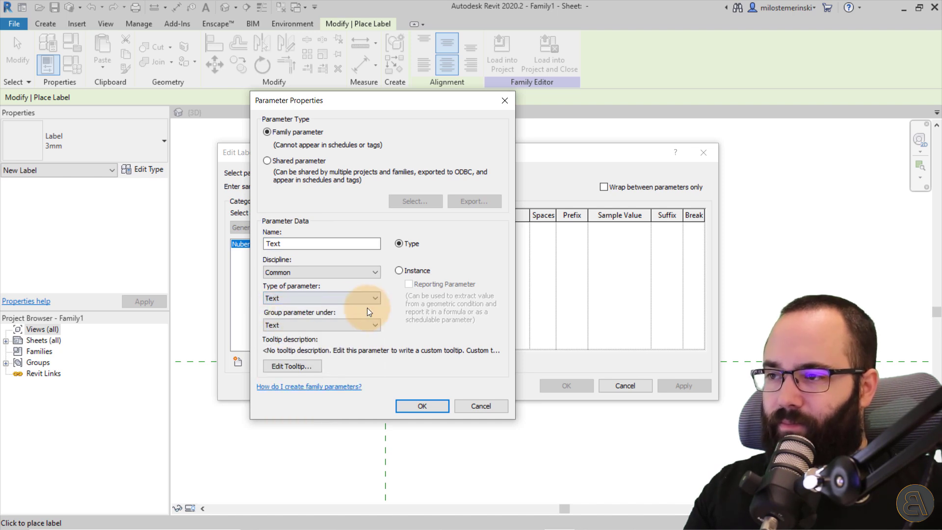
click(423, 406)
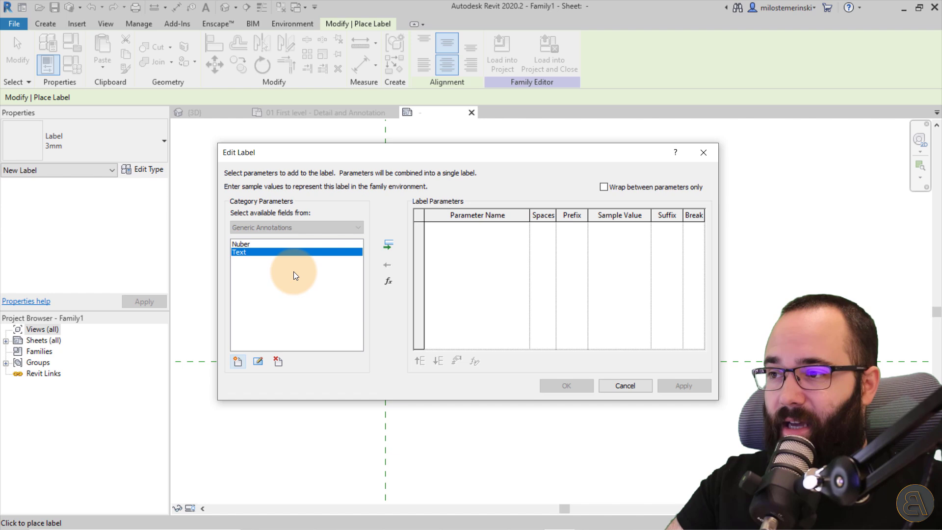
Add Nuber to the label parameters and correct its name to Number.
click(268, 245)
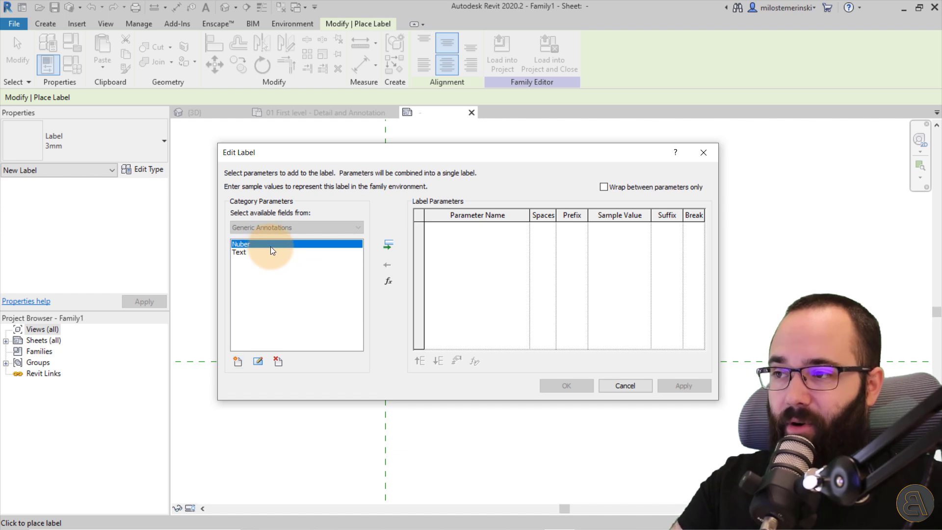
click(388, 245)
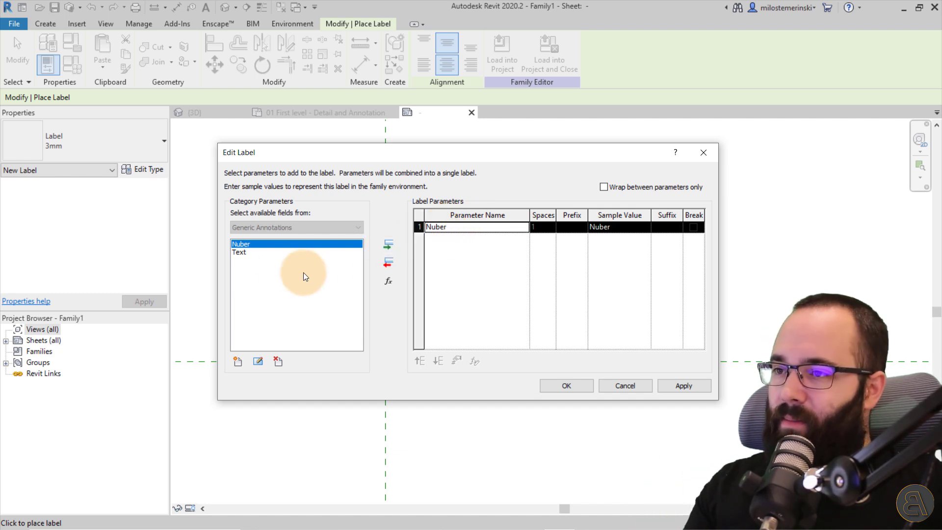
click(247, 244)
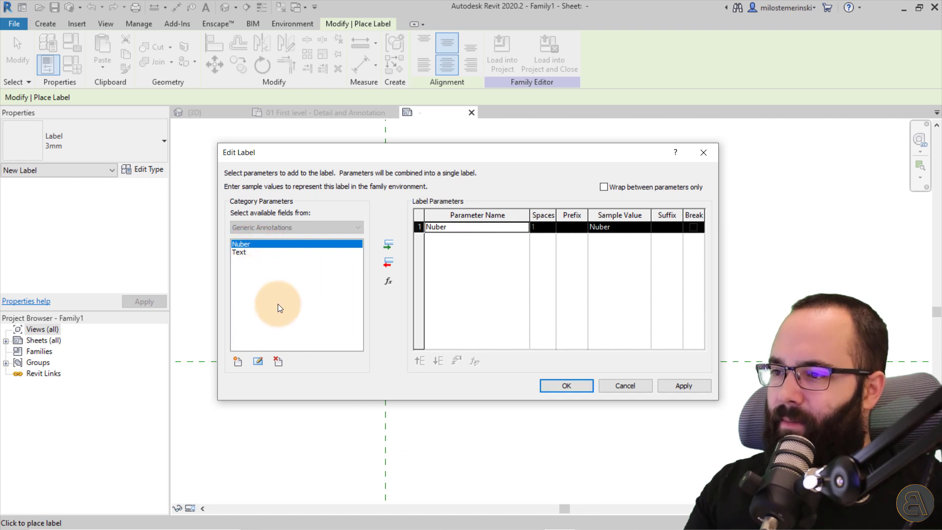
click(259, 362)
click(273, 245)
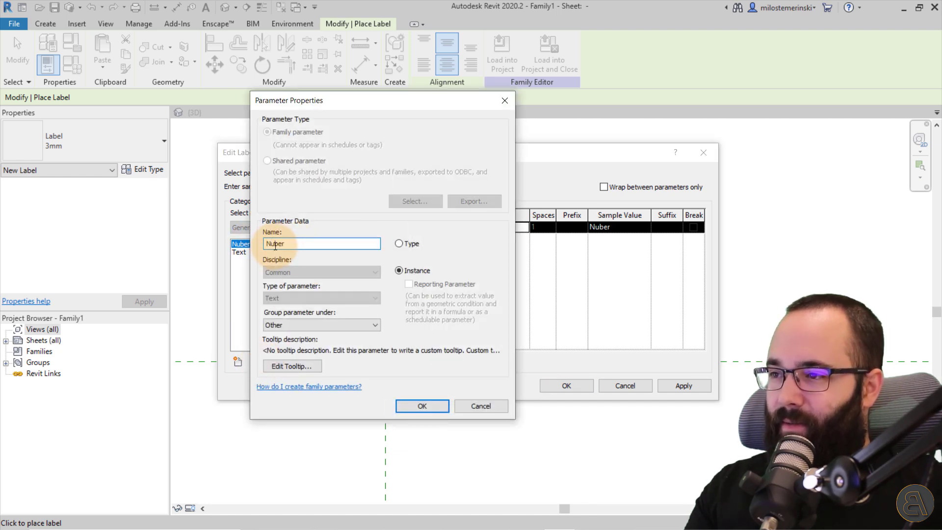
text(m)
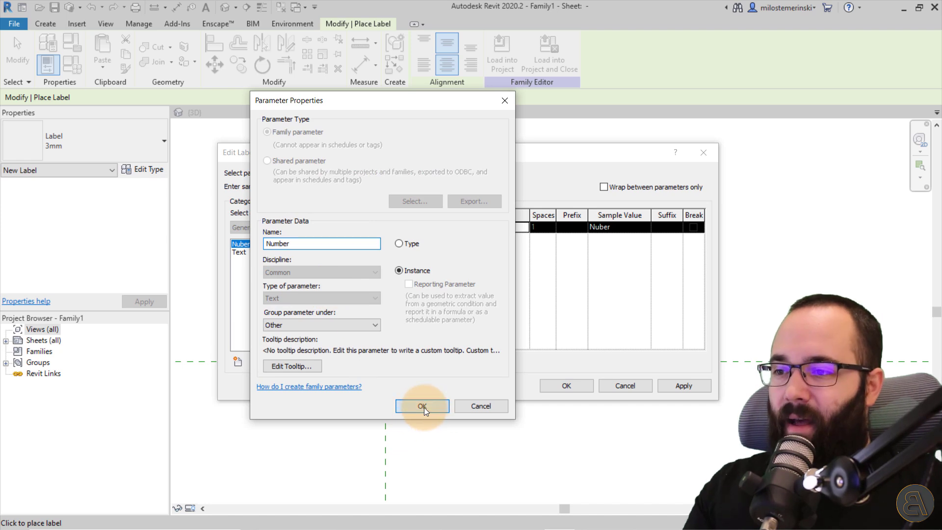
click(423, 407)
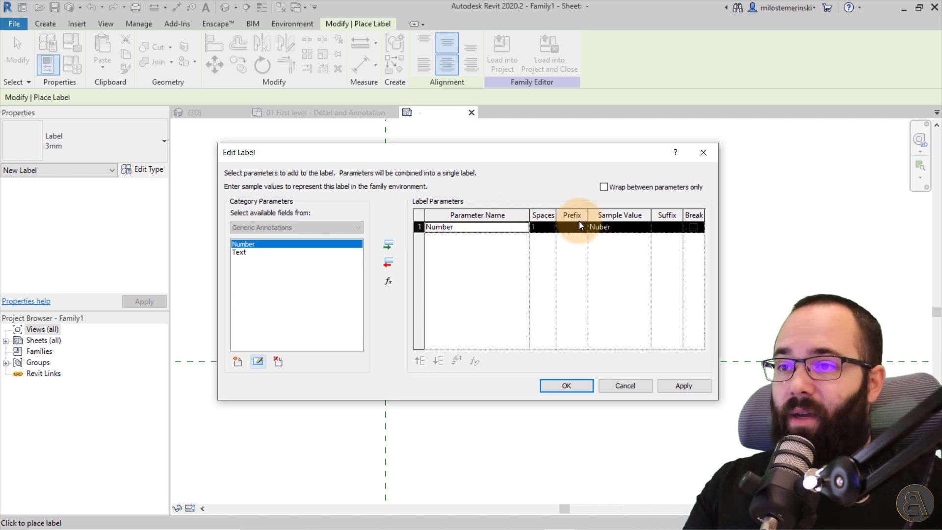
Set the Number parameter's sample value to 00.
click(616, 228)
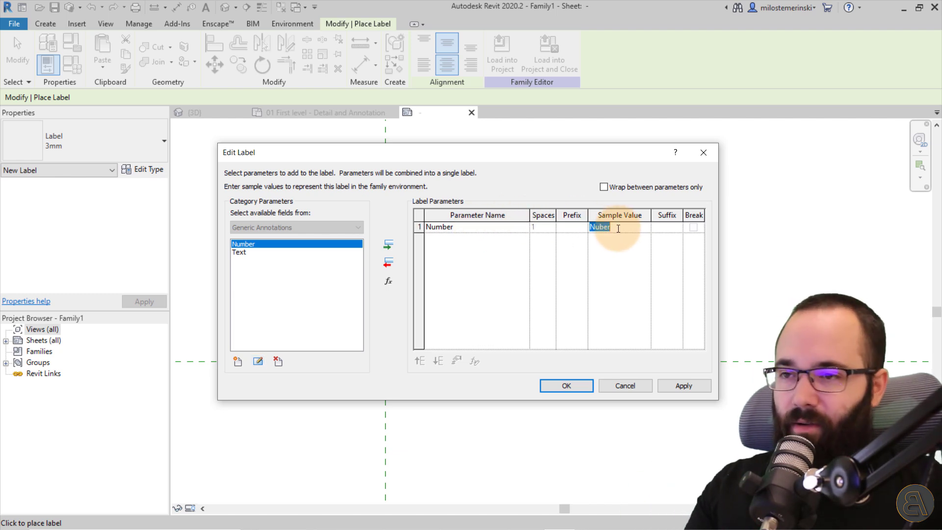
text(00)
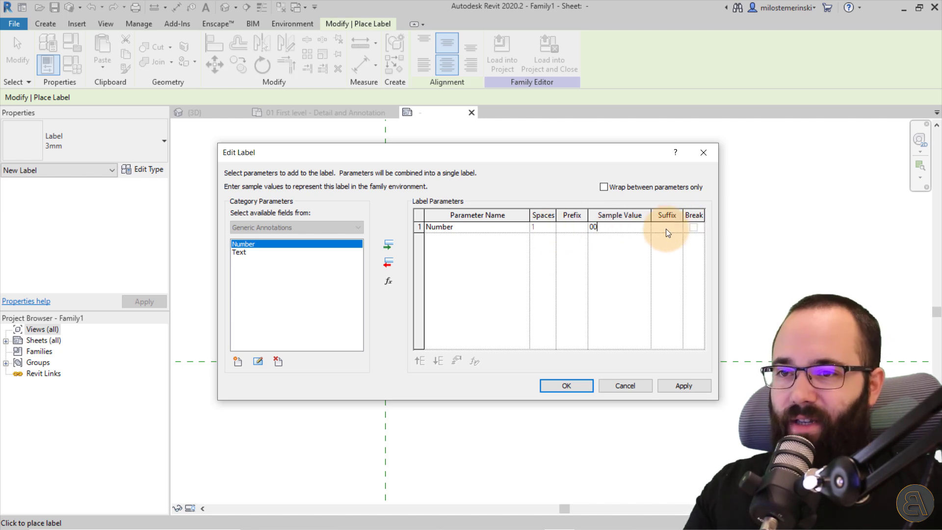
click(240, 252)
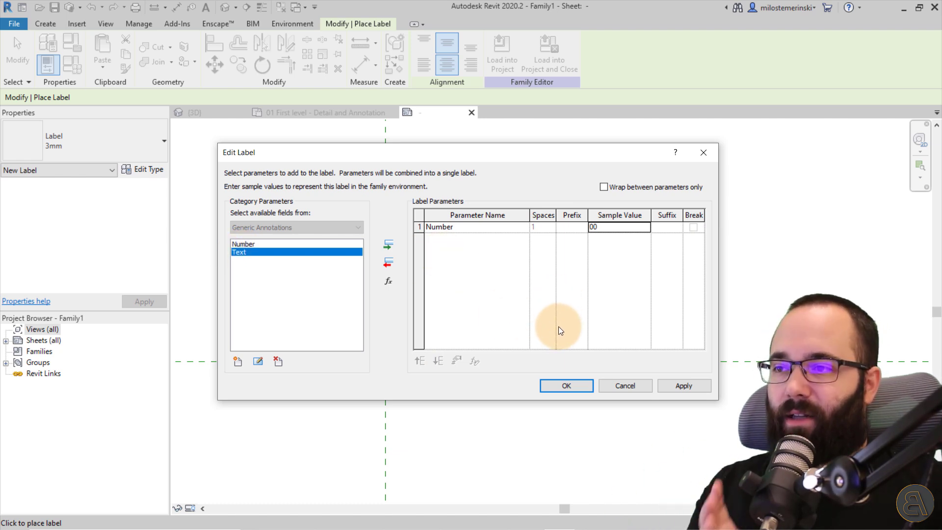
drag(454, 149, 428, 155)
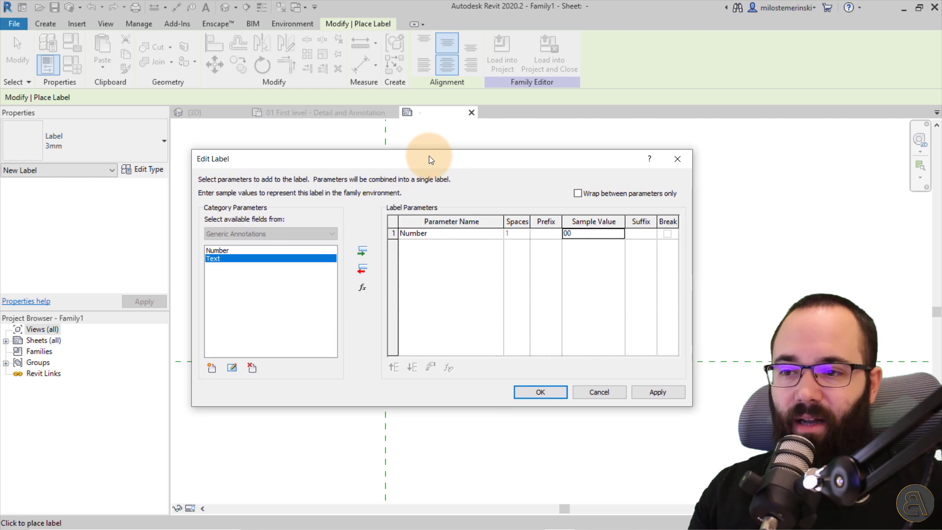
Confirm the 00 label and review its 3mm label type properties without changes.
click(519, 392)
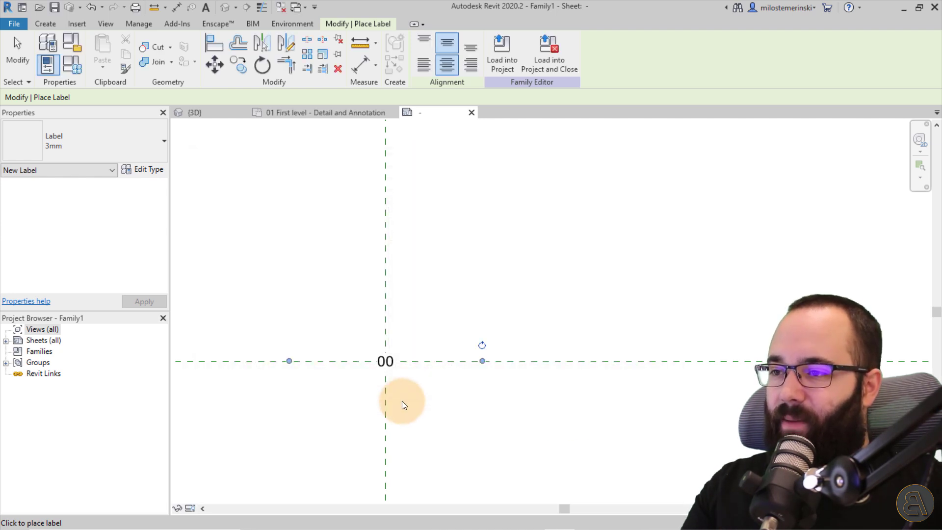
scroll(355, 375, up, 5)
middle_drag(443, 375, 460, 345)
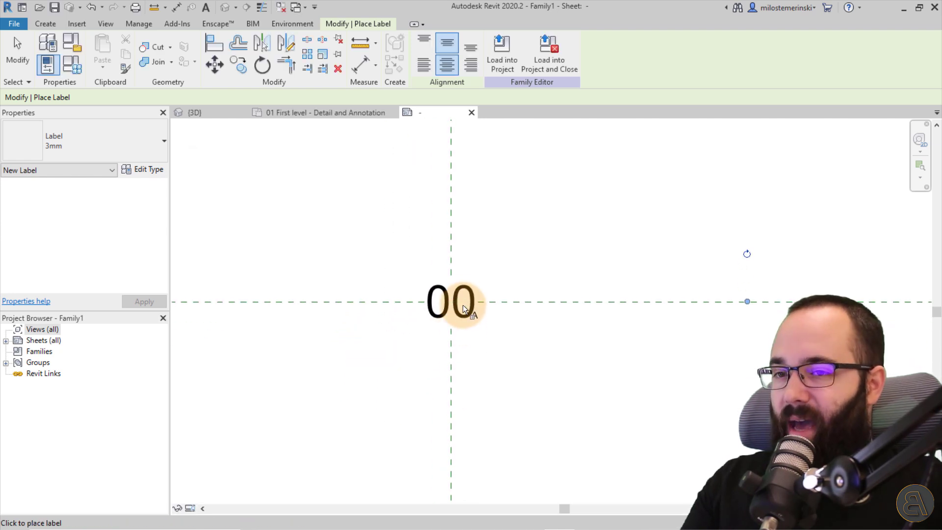
key(Escape)
key(Escape)
click(470, 319)
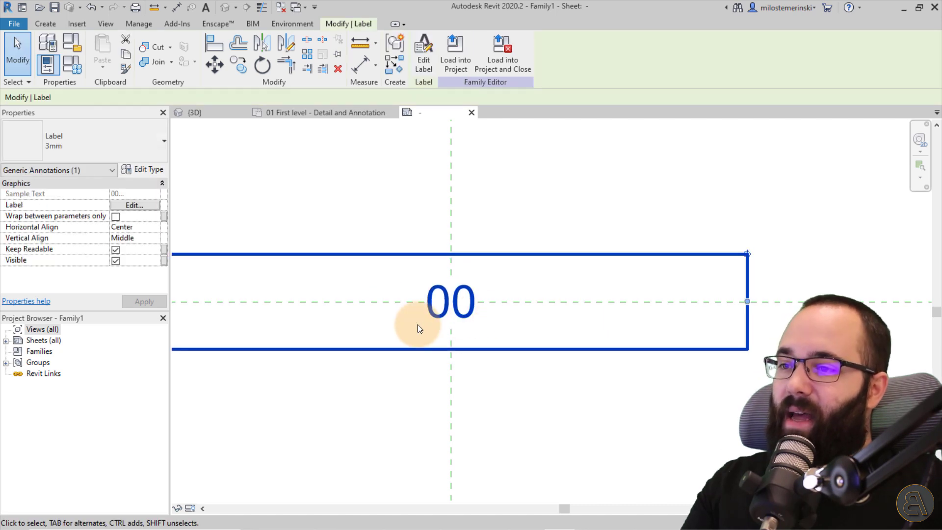
click(86, 146)
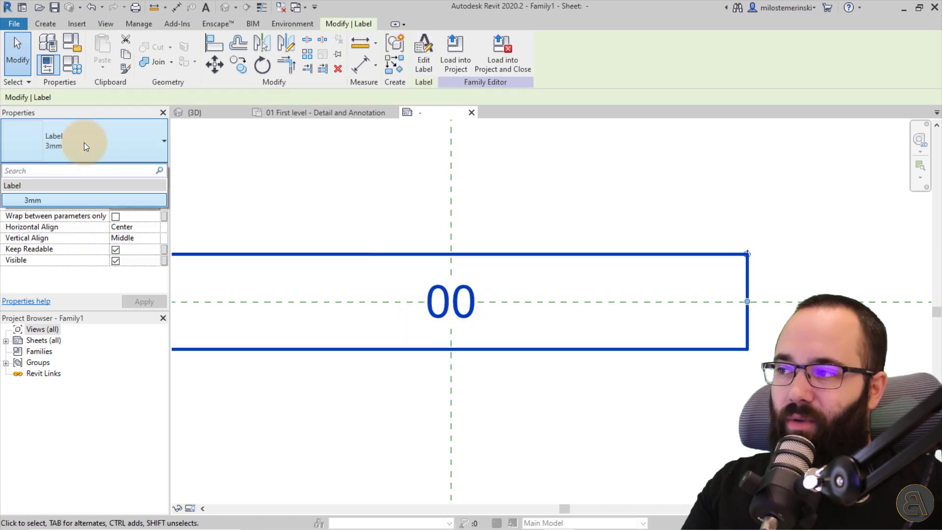
click(84, 142)
click(136, 169)
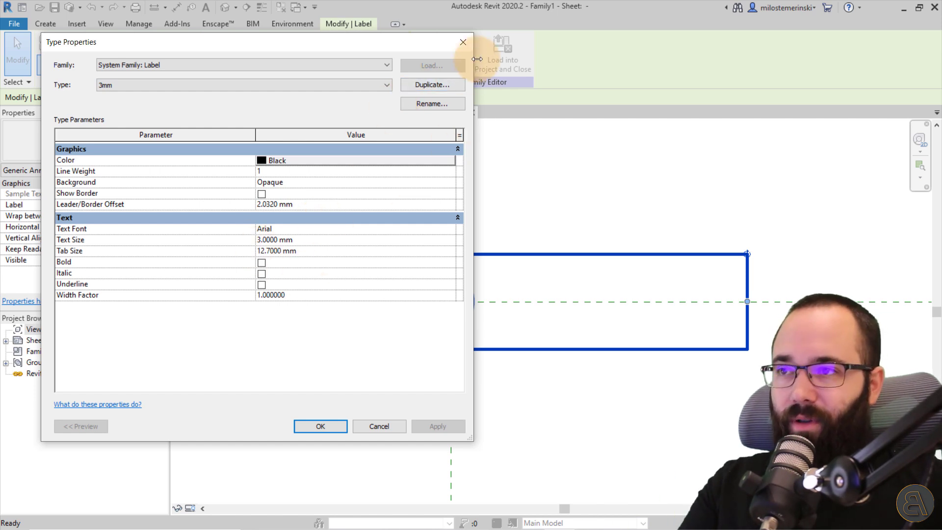
key(Escape)
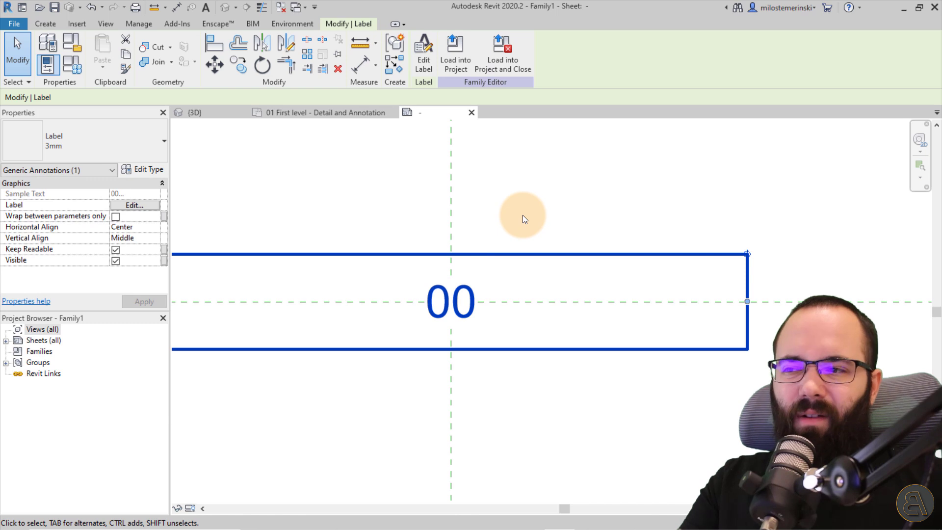
key(Escape)
Drag the 00 label's grip inward to narrow its box around the number.
click(480, 312)
scroll(640, 231, down, 1)
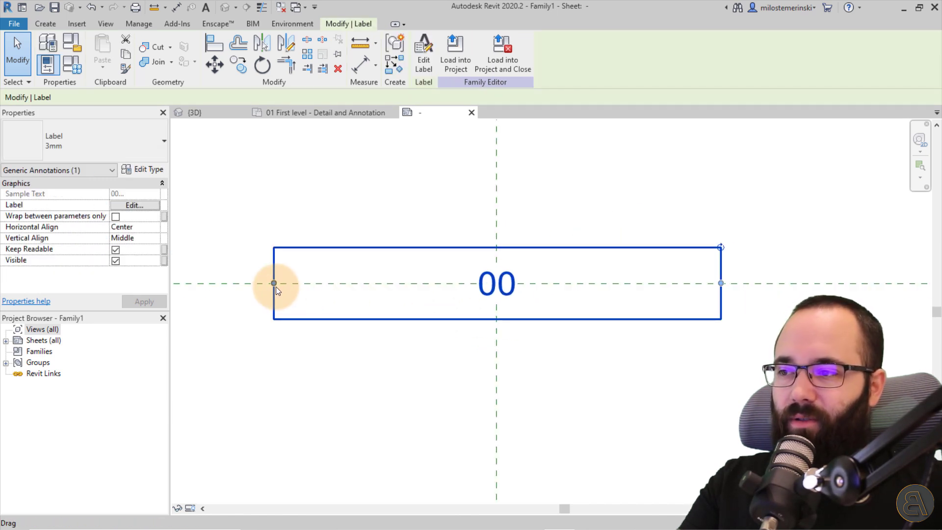
drag(283, 287, 459, 284)
click(572, 364)
scroll(521, 319, up, 3)
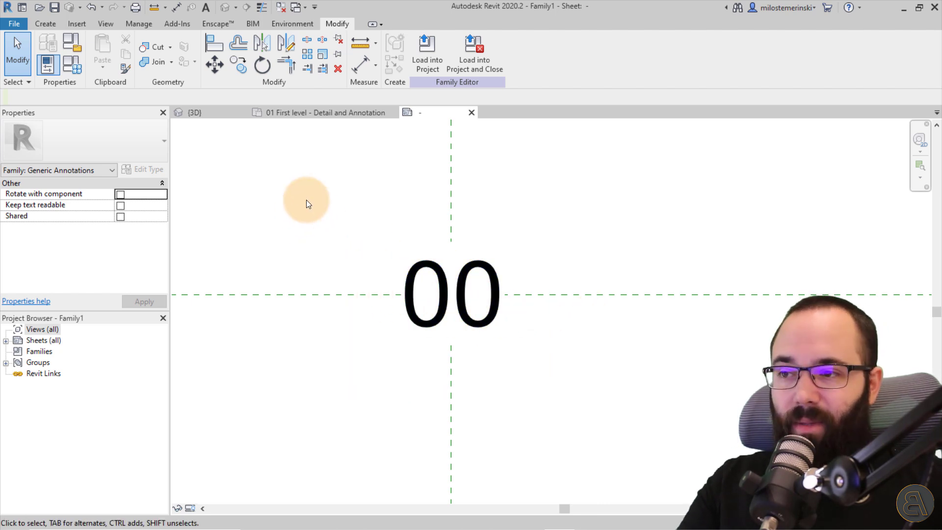
Draw a line circle centred on the reference-plane intersection, enclosing the 00 label.
click(46, 23)
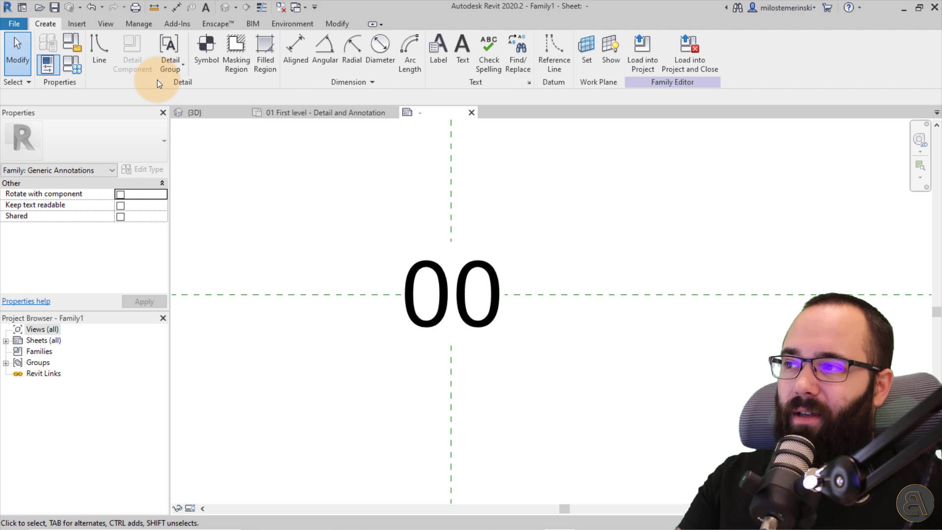
click(103, 66)
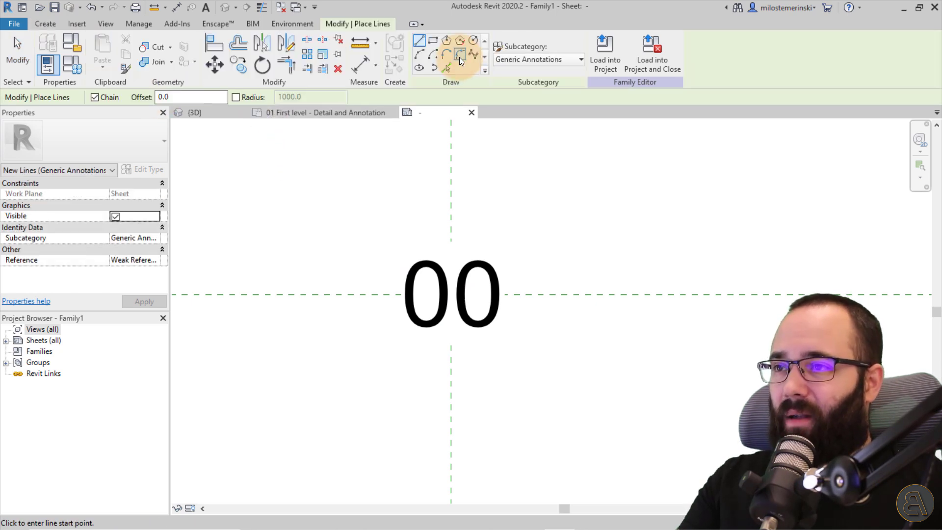
click(472, 41)
click(451, 295)
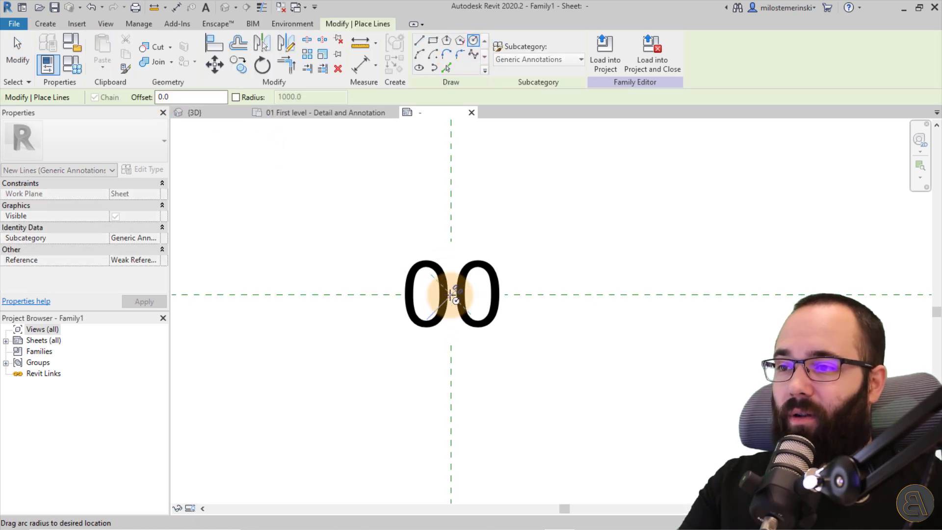
click(538, 304)
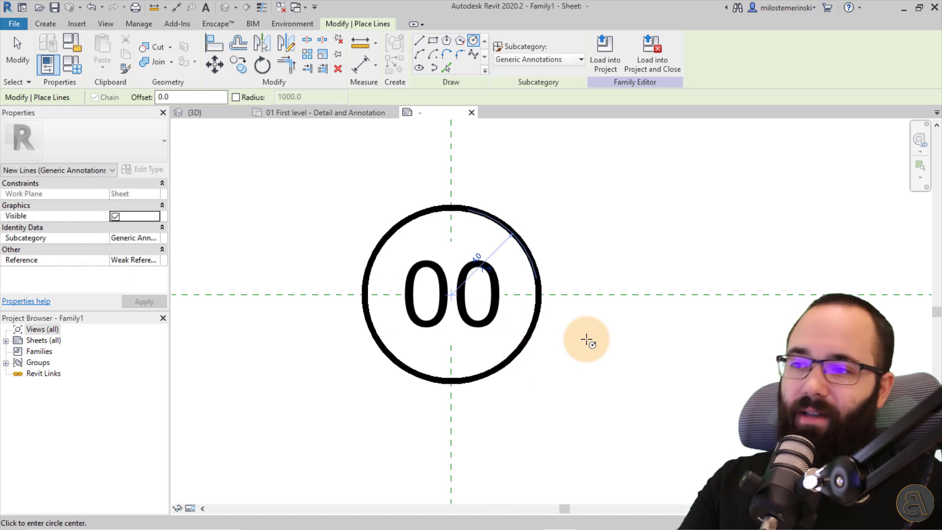
key(Escape)
key(Escape)
click(487, 221)
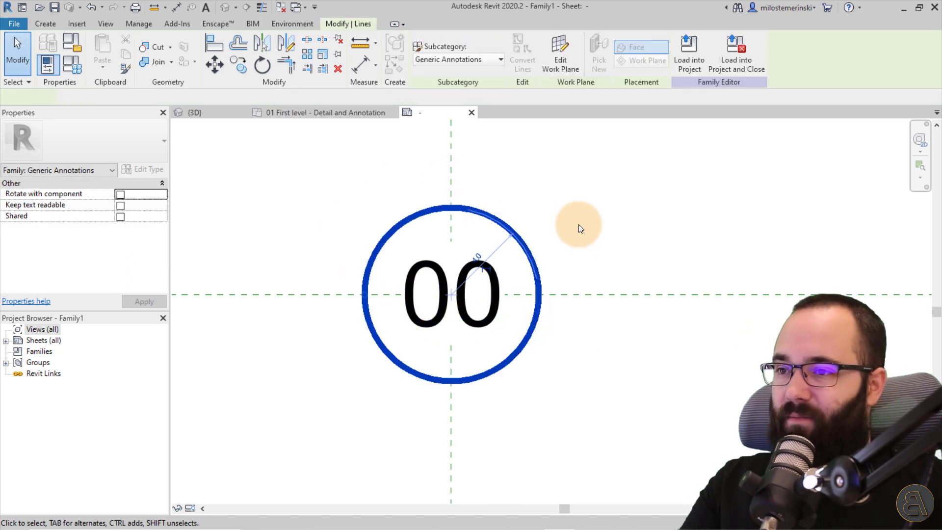
click(578, 225)
click(552, 326)
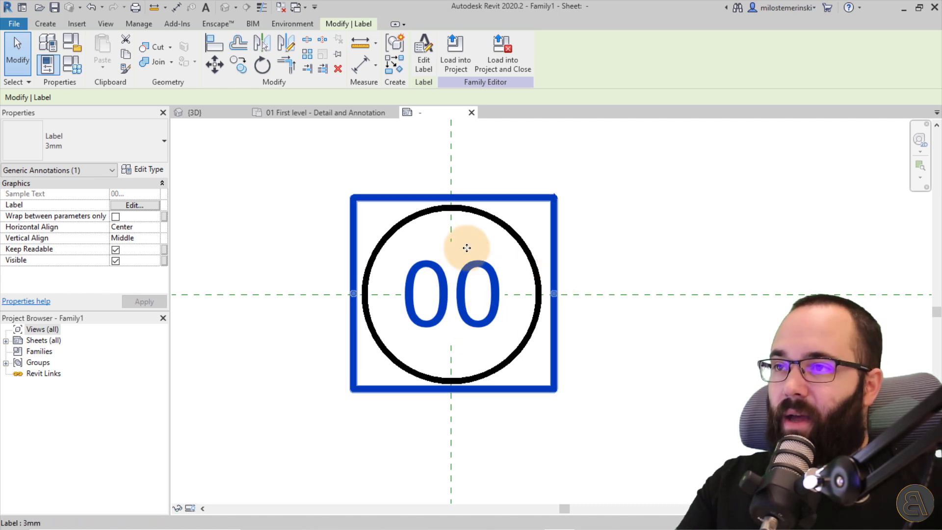
click(654, 202)
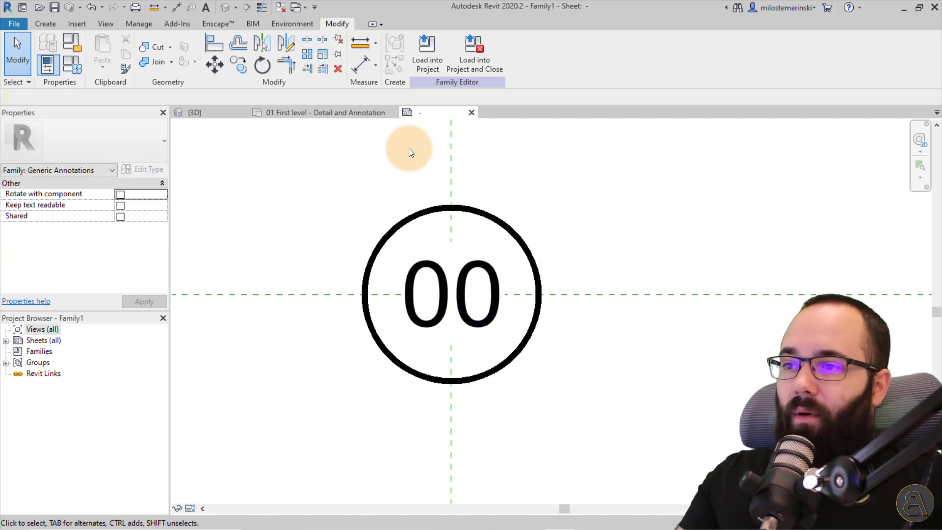
Save the family as Note Family on the Desktop and load it into the office project.
click(54, 7)
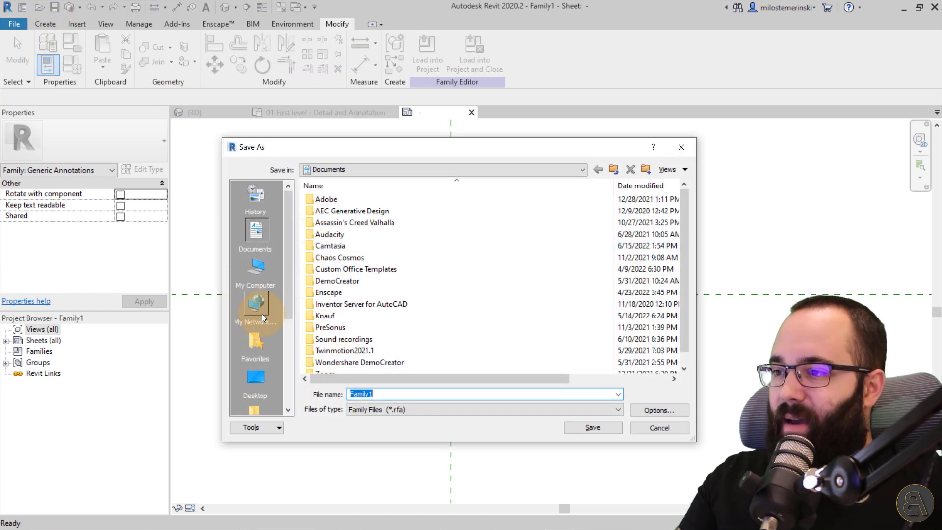
click(256, 380)
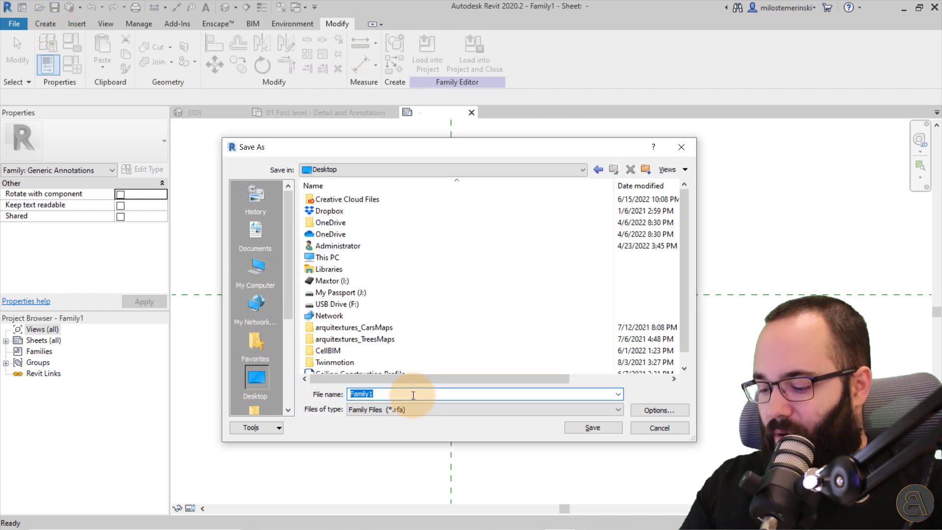
text(Note)
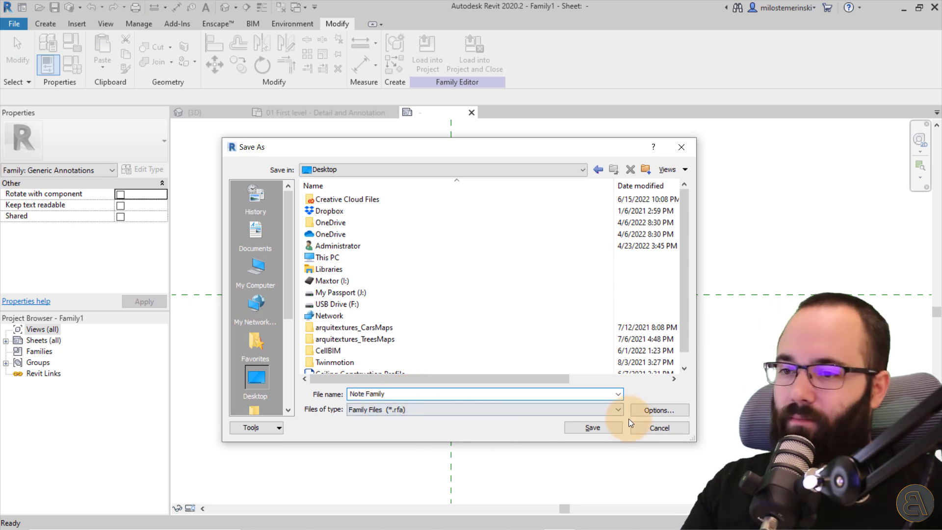
click(605, 426)
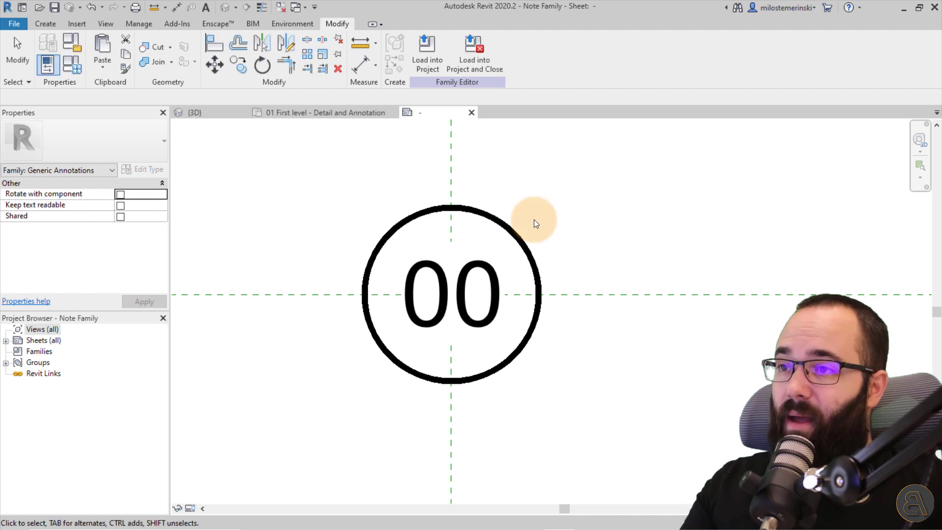
click(468, 75)
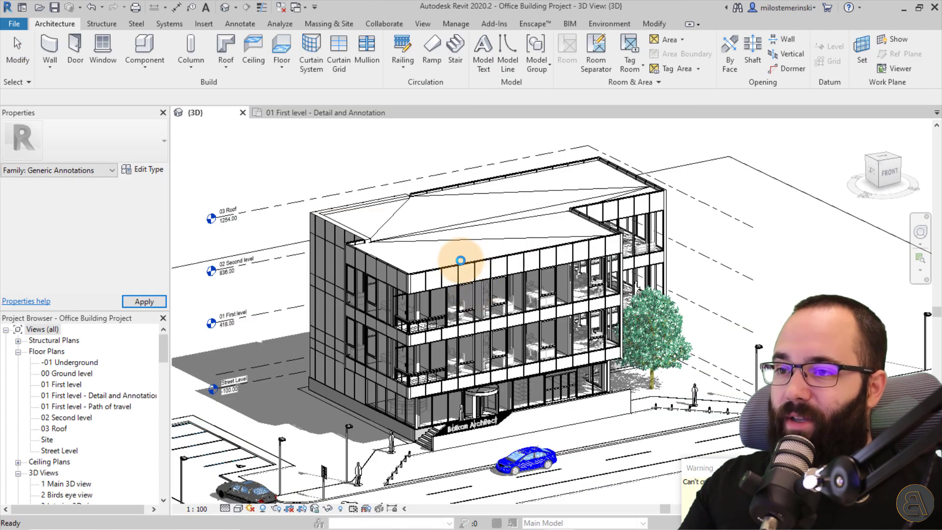
Switch to the 01 First level - Detail and Annotation plan without saving the family.
click(550, 318)
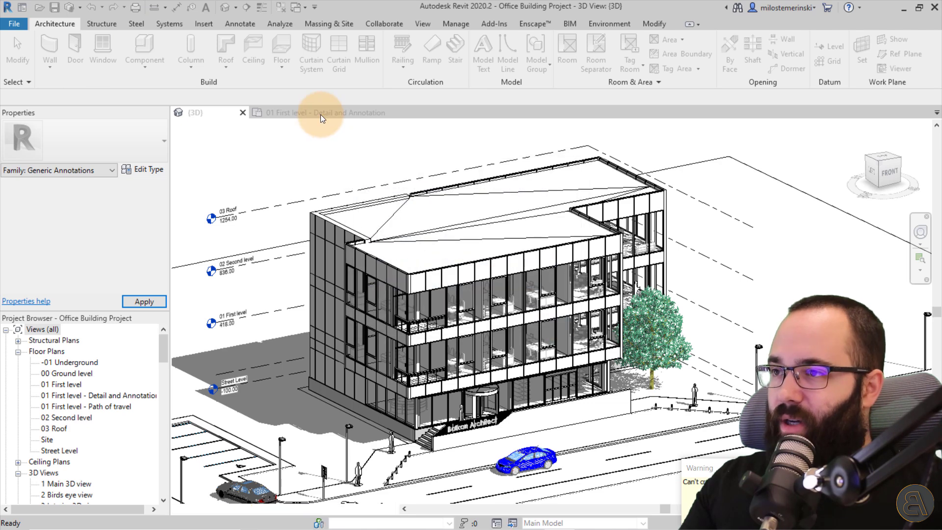
click(320, 113)
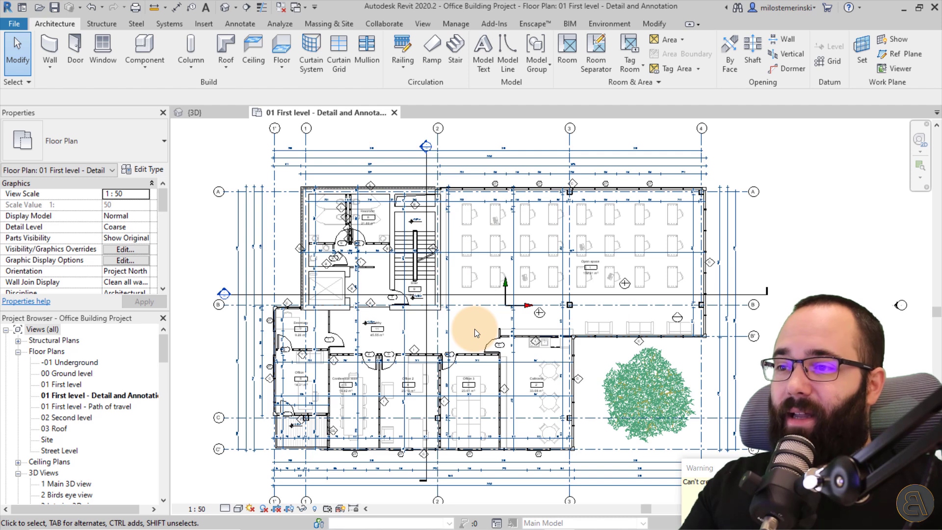
middle_drag(475, 330, 460, 326)
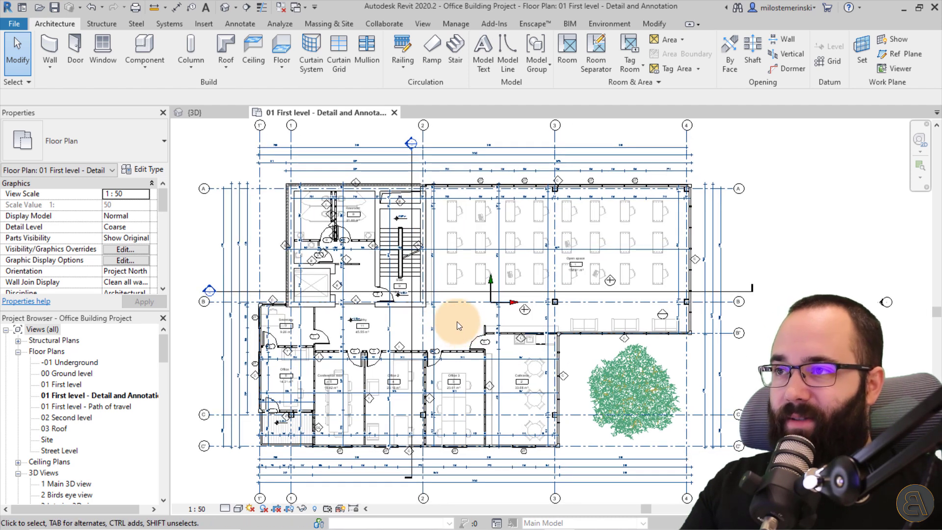
Place a Note Family symbol above Office 3 and select its label for editing.
click(240, 21)
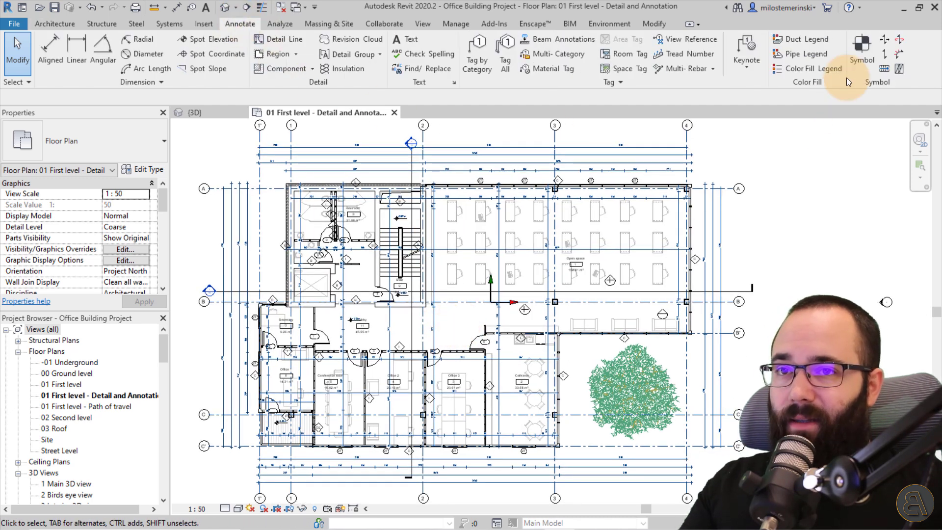
click(856, 56)
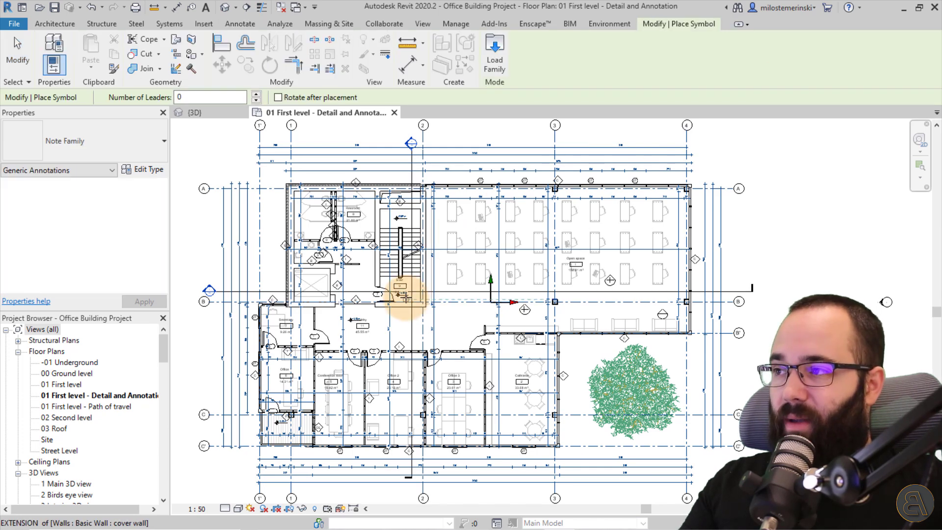
scroll(451, 318, up, 5)
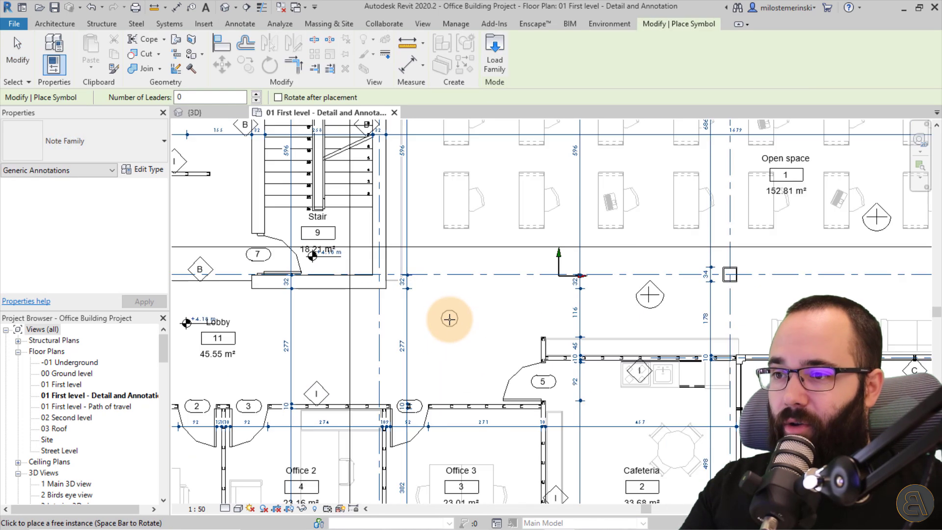
middle_drag(448, 318, 411, 341)
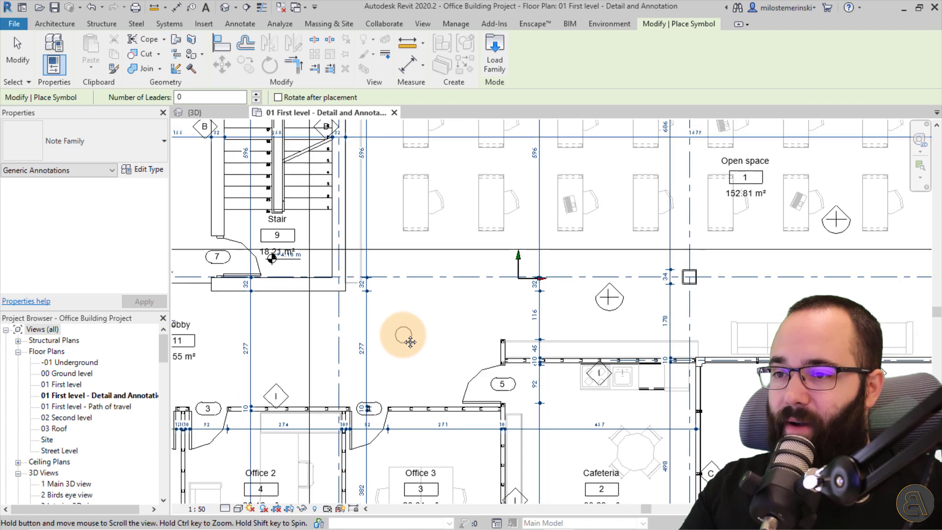
click(440, 344)
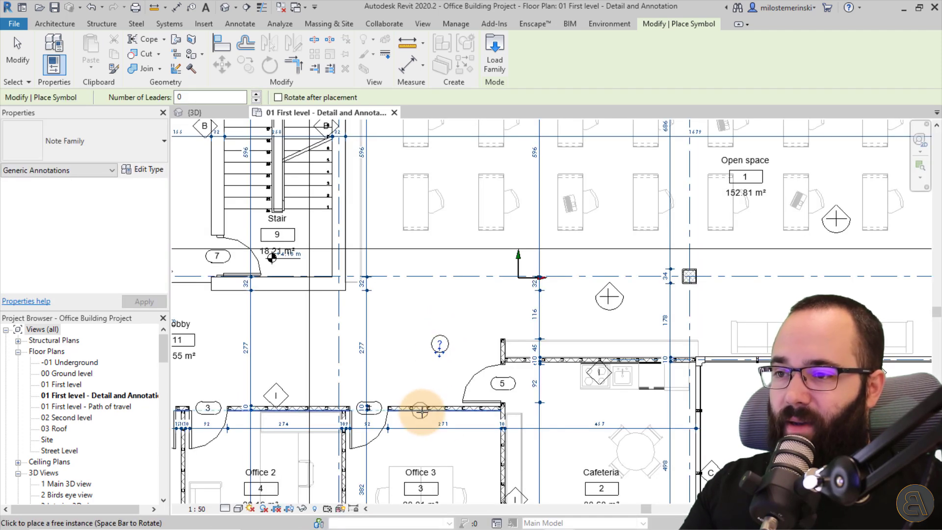
key(Escape)
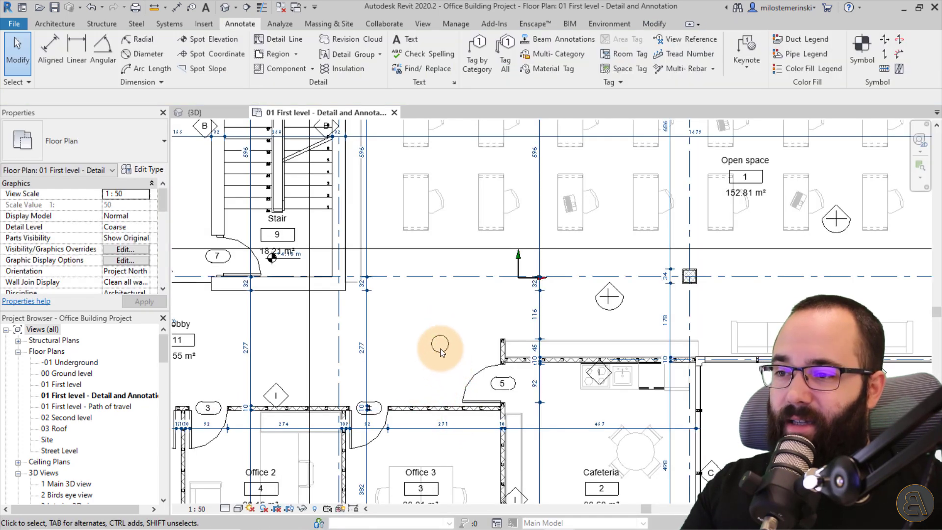
scroll(440, 346, up, 4)
click(438, 338)
Number the note symbol 1 and nudge it slightly up and to the right.
click(443, 335)
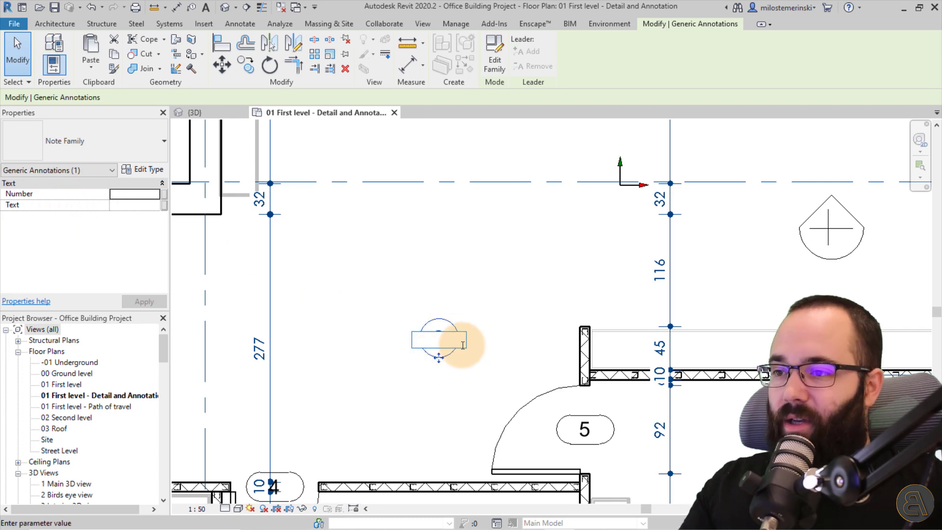
text(1)
key(Return)
click(438, 264)
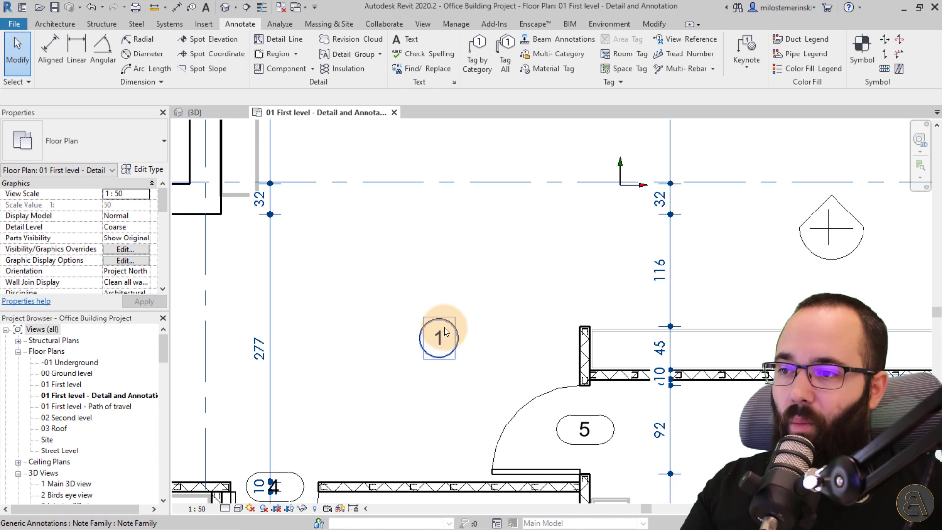
click(444, 332)
drag(442, 357, 459, 345)
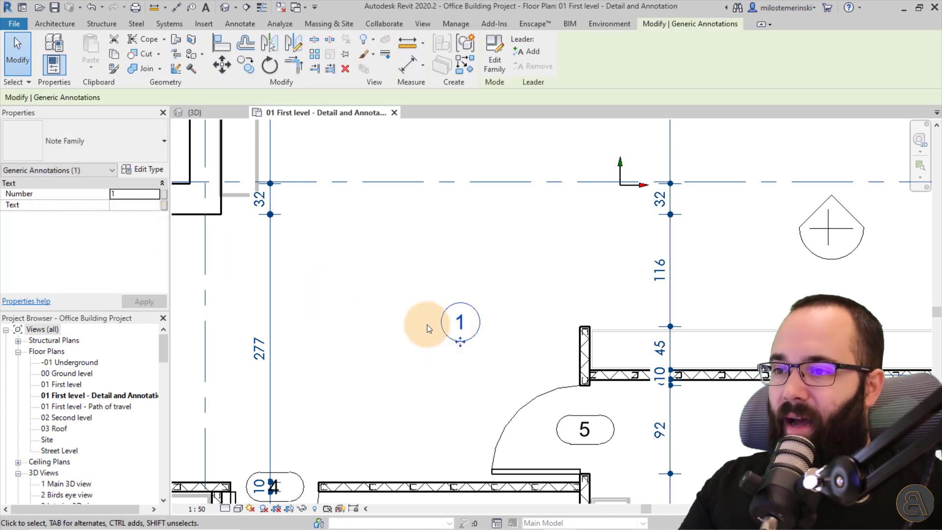
Add a leader to note 1 with its end on the wall.
click(533, 51)
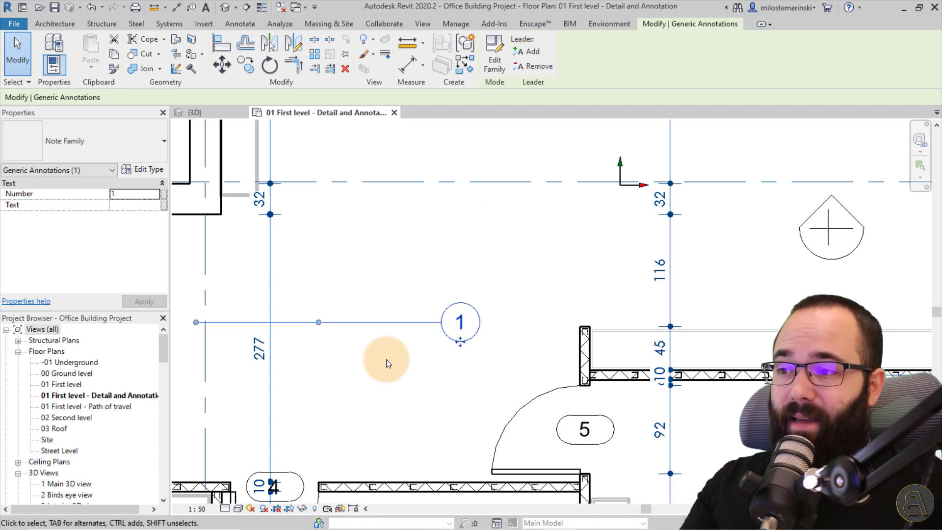
drag(195, 322, 530, 322)
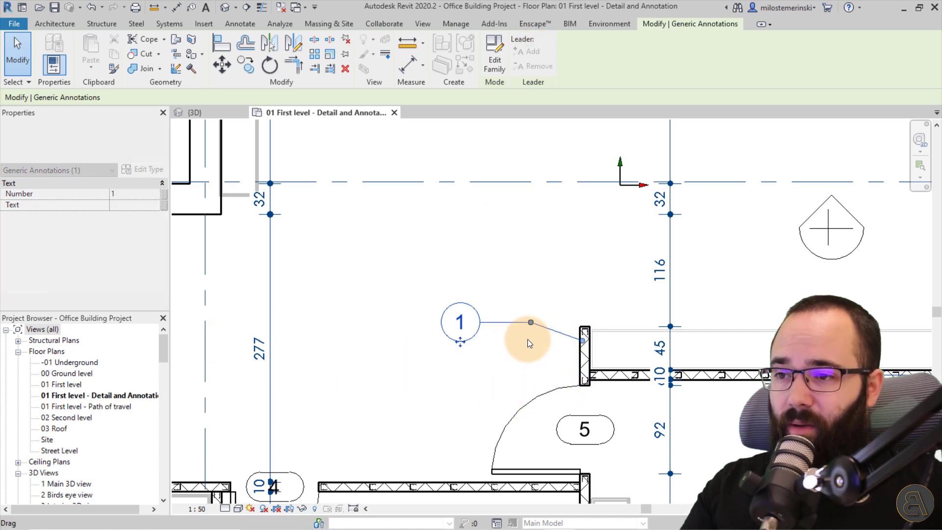
click(528, 355)
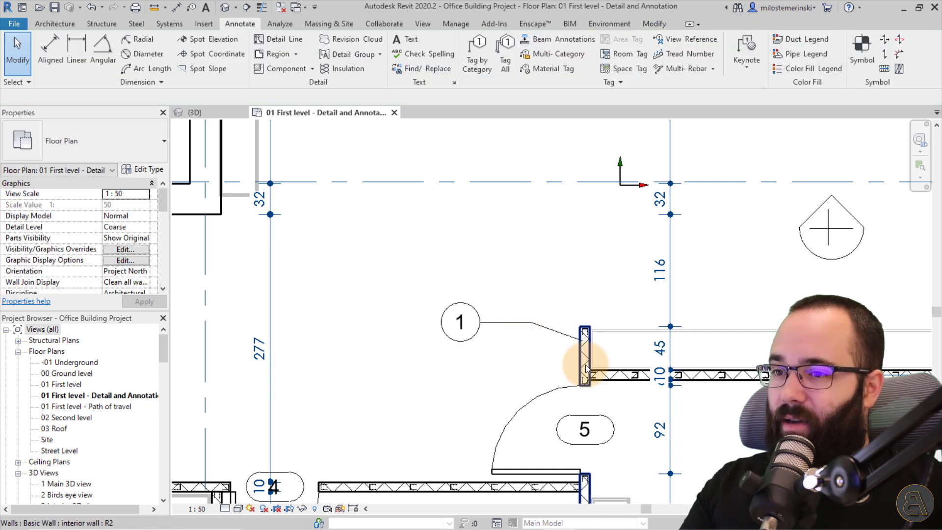
Set note 1's Text property to 'Make this a brick wall' and apply.
click(469, 322)
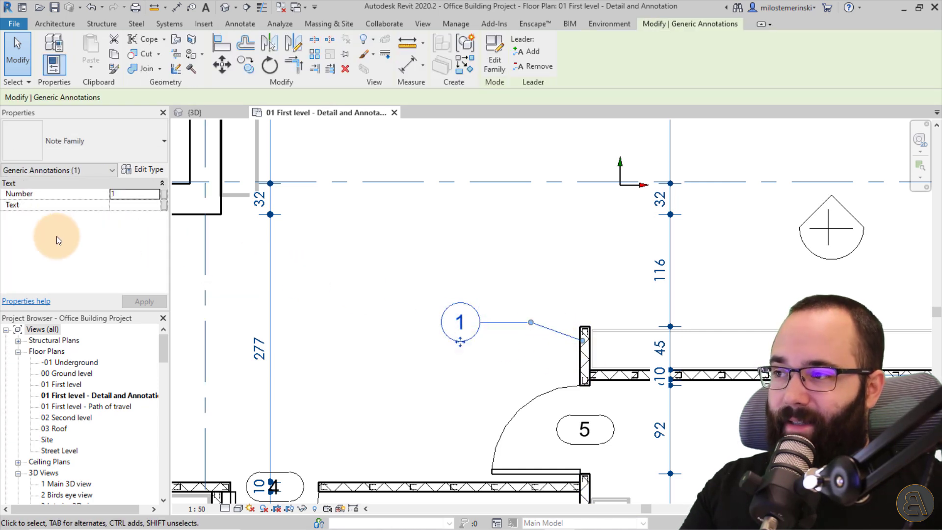
click(121, 206)
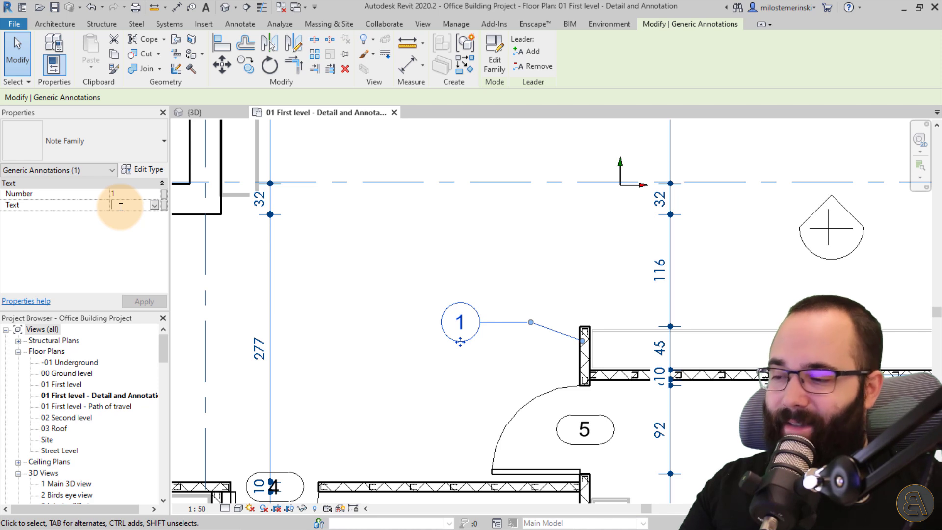
text(Mak)
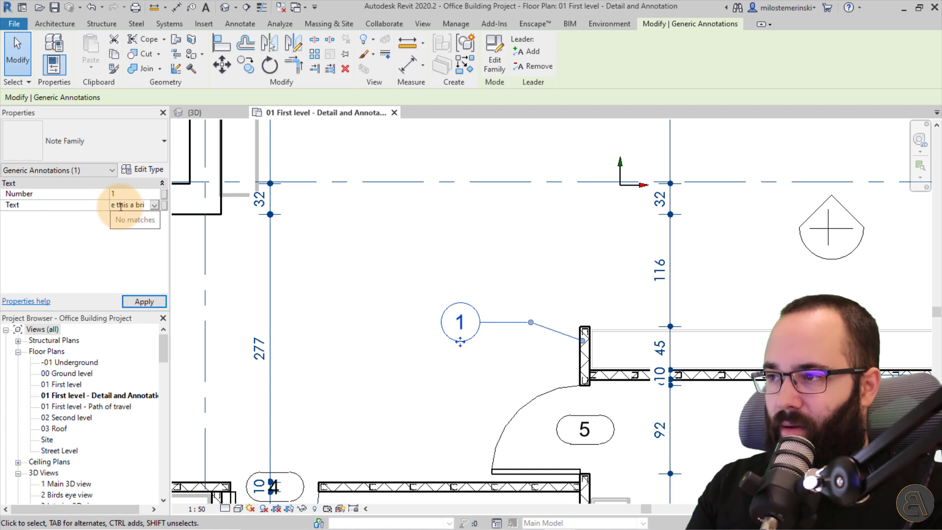
text(e this a brick)
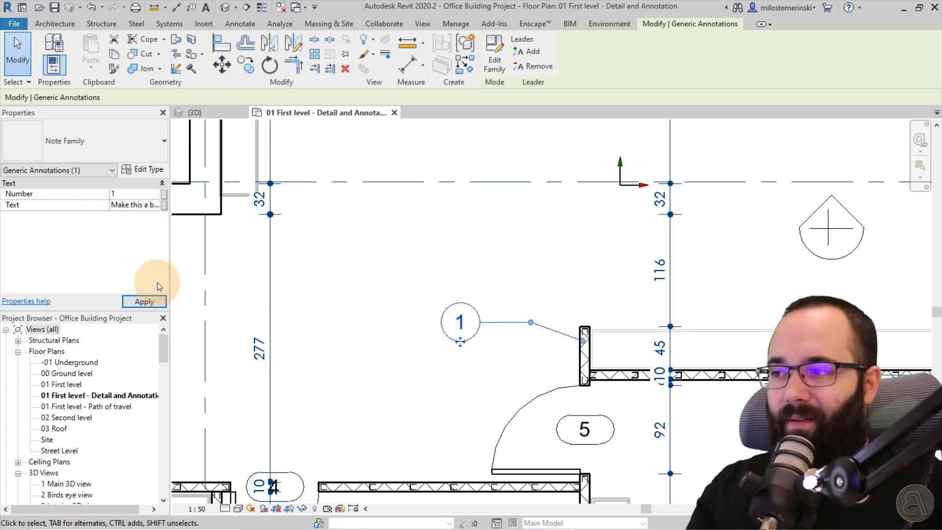
click(154, 302)
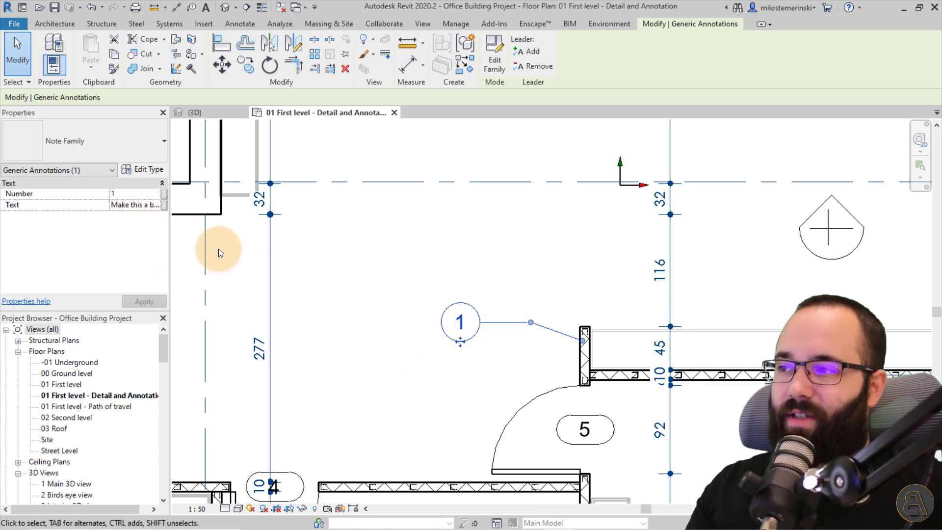
drag(110, 204, 51, 203)
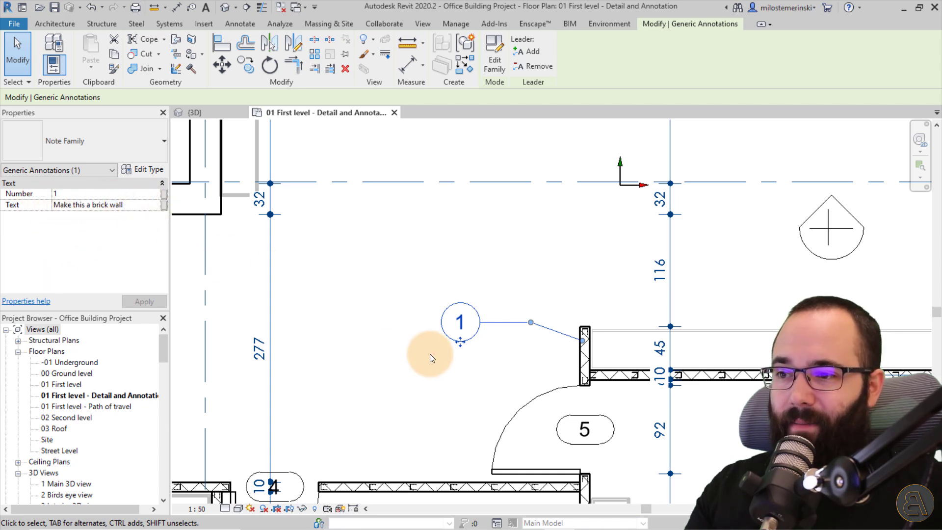
key(Escape)
Place a new note symbol in the Cafeteria.
click(859, 74)
scroll(648, 265, down, 3)
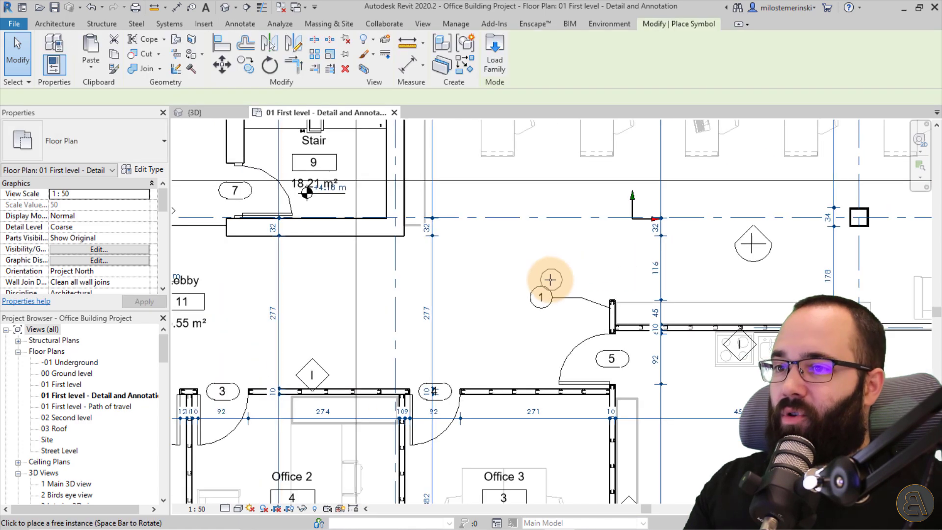
mouse_move(550, 279)
middle_down()
mouse_move(659, 381)
mouse_move(514, 499)
mouse_move(415, 343)
mouse_move(351, 270)
middle_up()
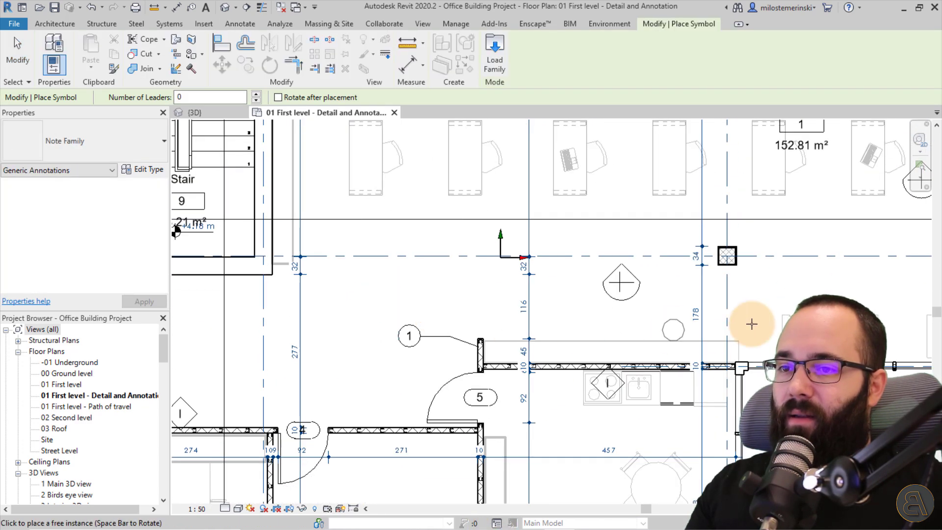
middle_drag(752, 324, 552, 328)
scroll(627, 317, down, 1)
scroll(618, 320, down, 1)
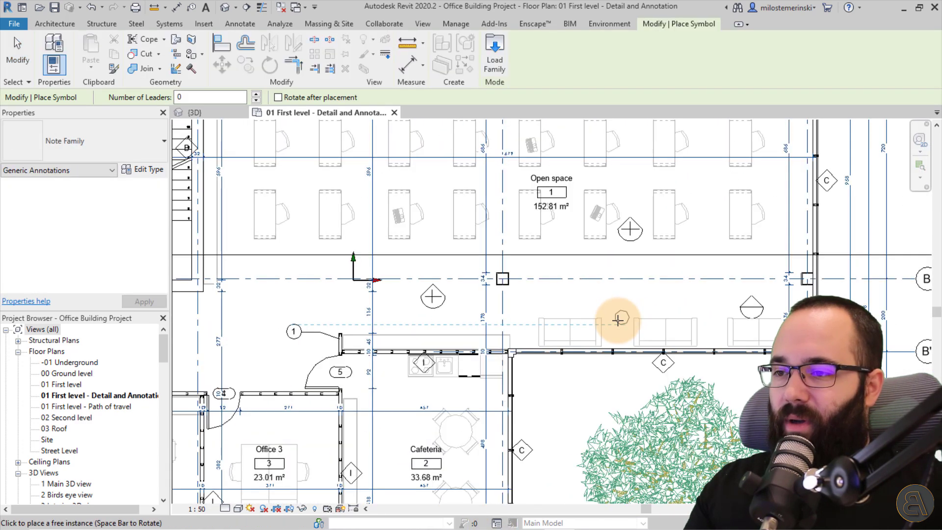
middle_drag(499, 367, 605, 267)
scroll(538, 393, up, 3)
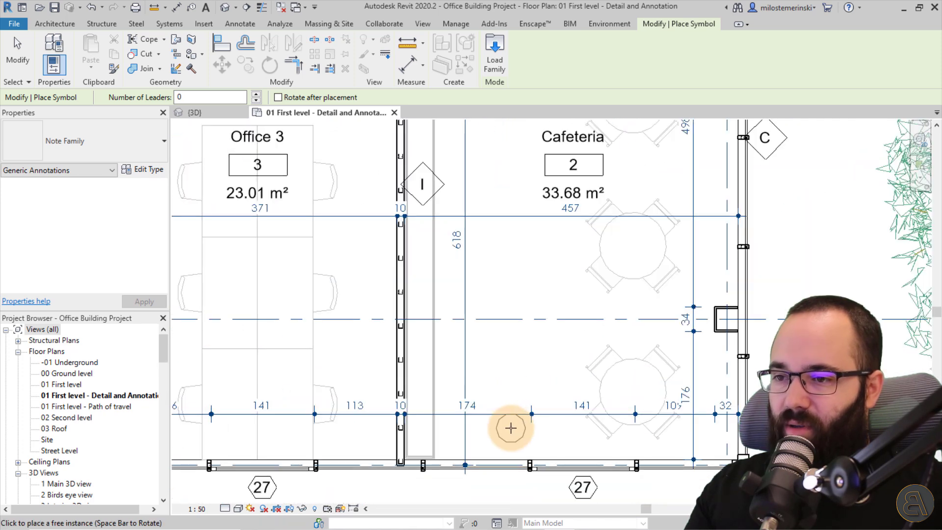
click(496, 392)
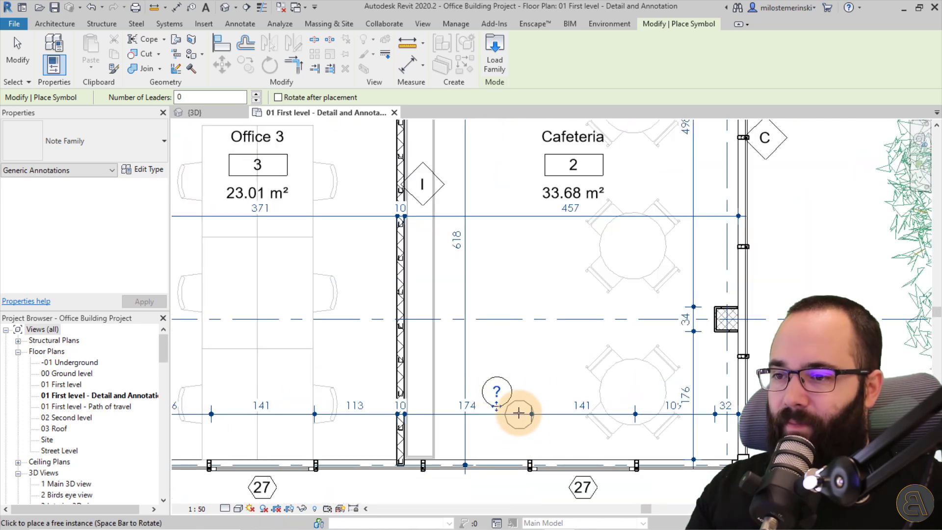
key(Escape)
Number the new note symbol 2.
click(498, 408)
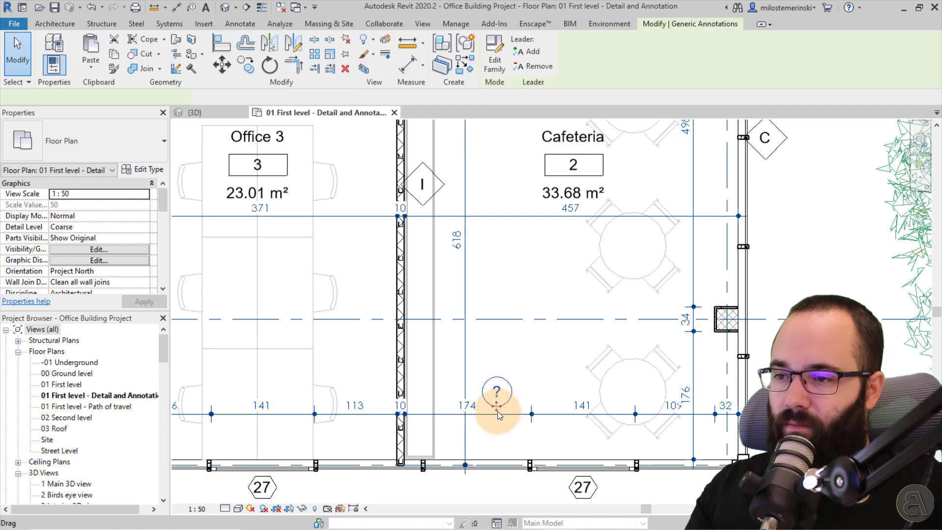
click(499, 392)
text(2)
key(Return)
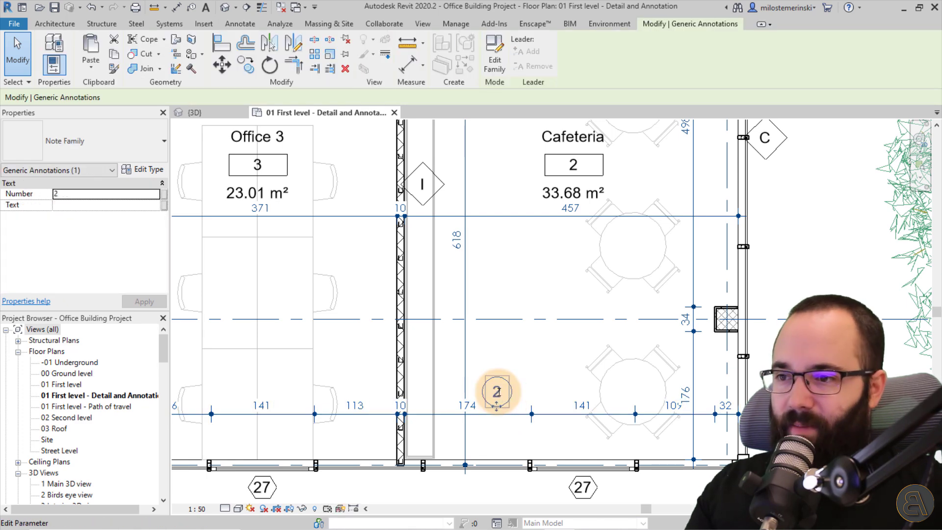
Add a leader from note 2 to the bottom wall, raising its bend beside the note.
click(533, 52)
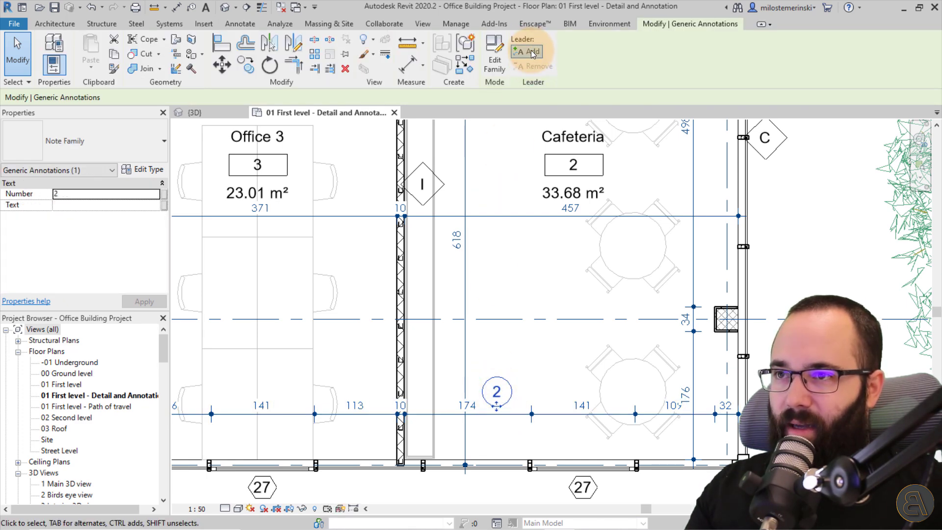
drag(296, 393, 557, 467)
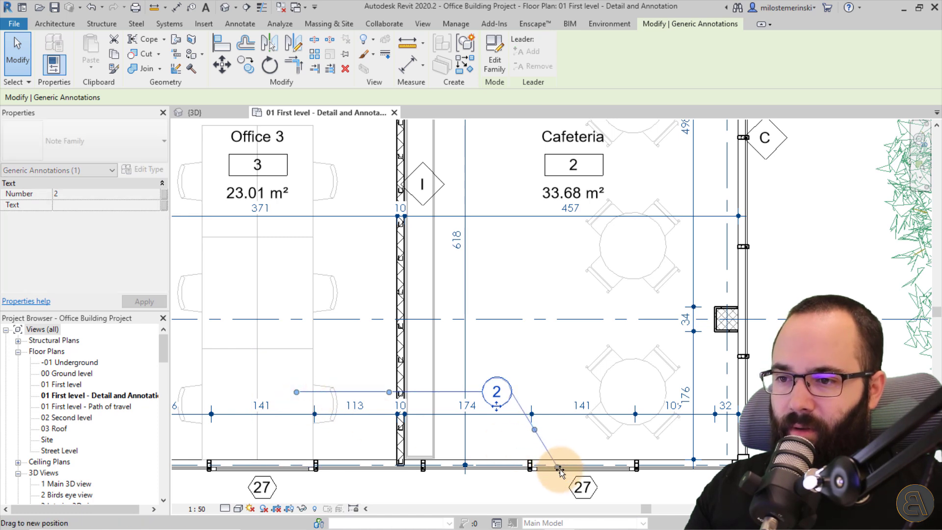
drag(534, 430, 539, 392)
click(140, 193)
Set note 2's Text to 'Make this a larger window' and apply.
click(107, 204)
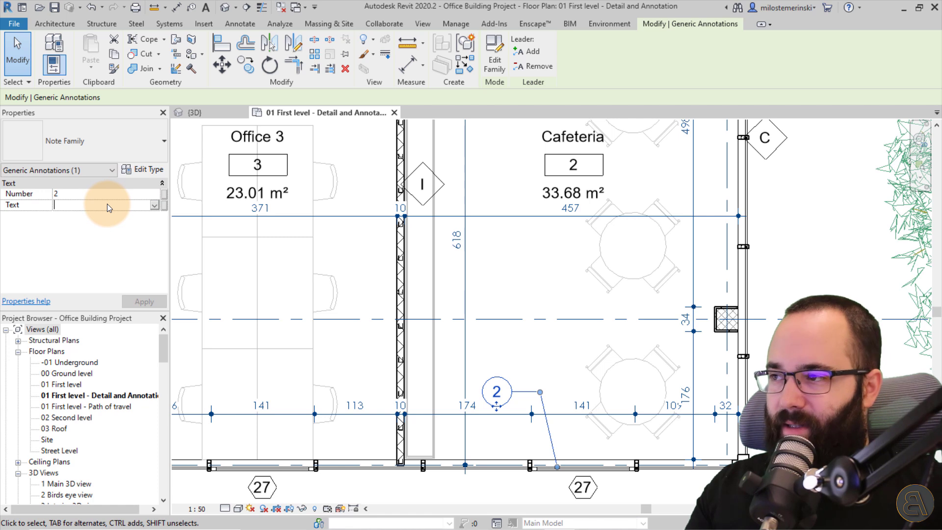
text(Make )
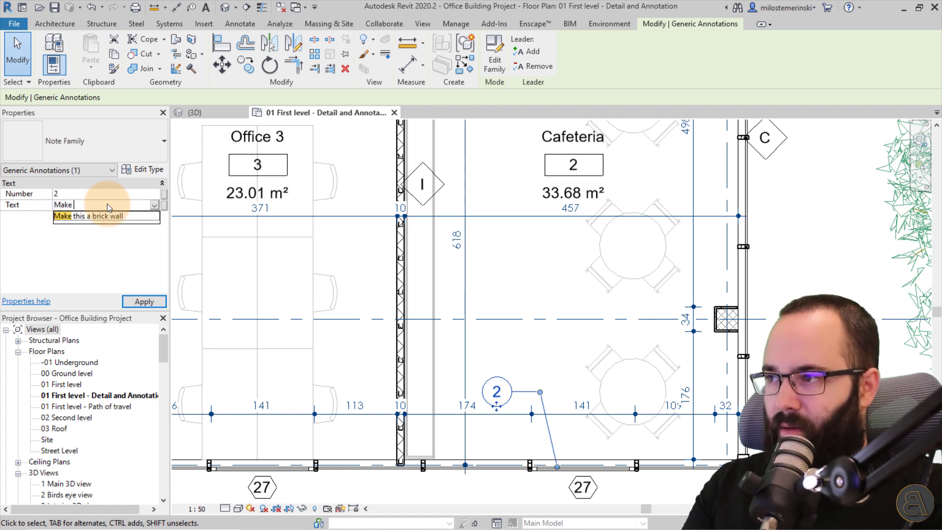
text(this a la)
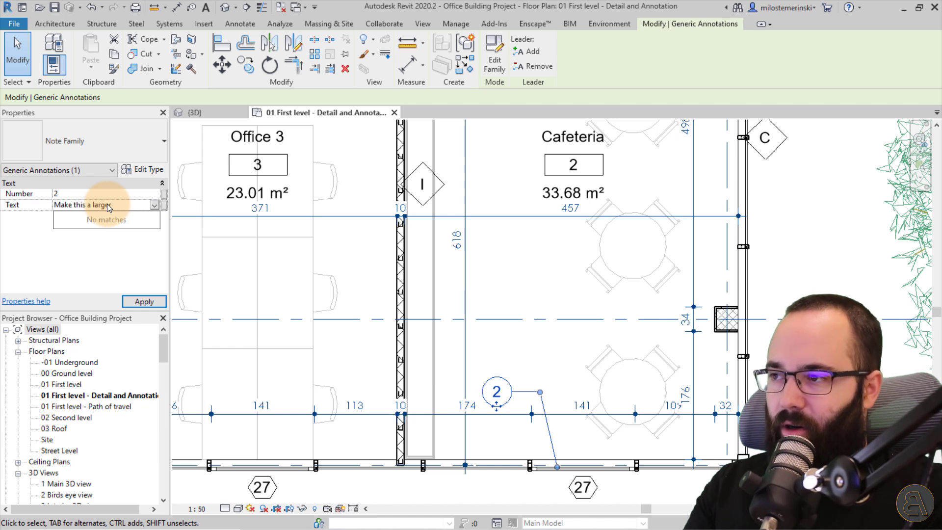
text(rger window)
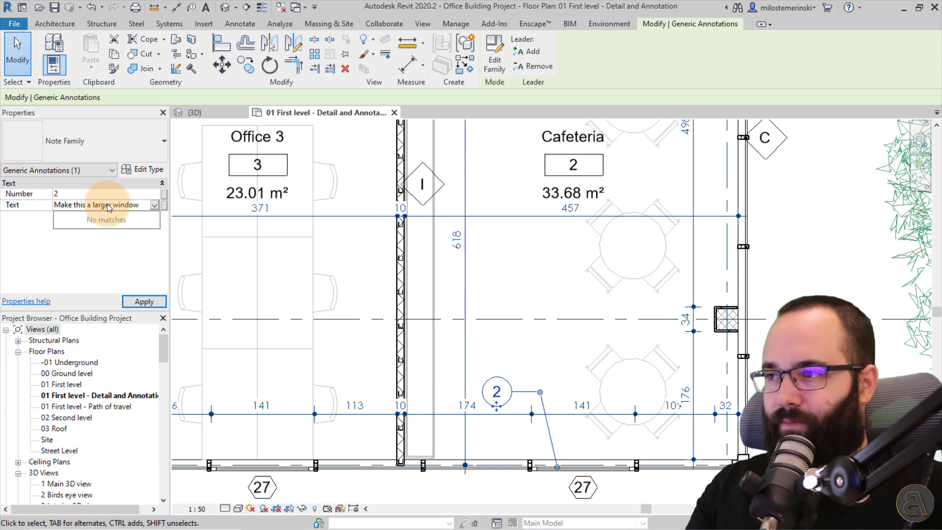
click(157, 302)
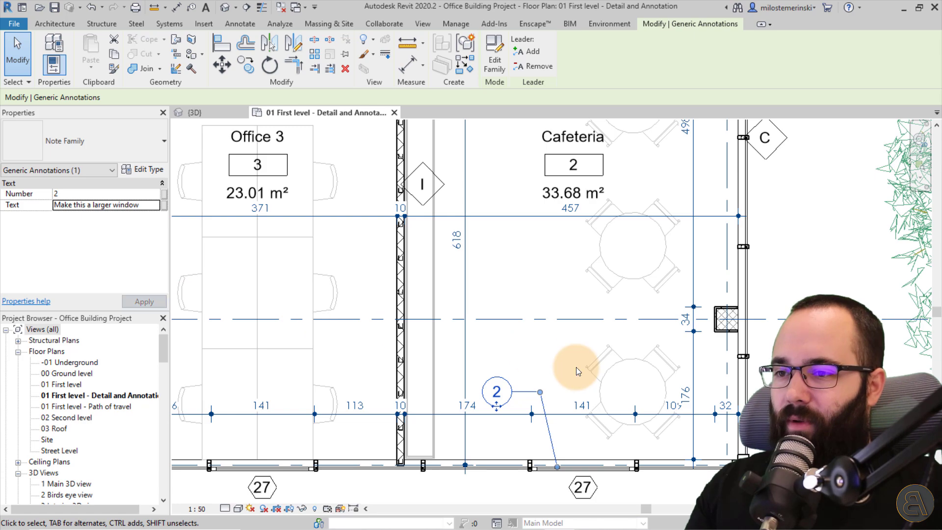
scroll(532, 353, down, 3)
middle_drag(562, 383, 638, 388)
scroll(638, 387, down, 2)
middle_drag(432, 378, 572, 412)
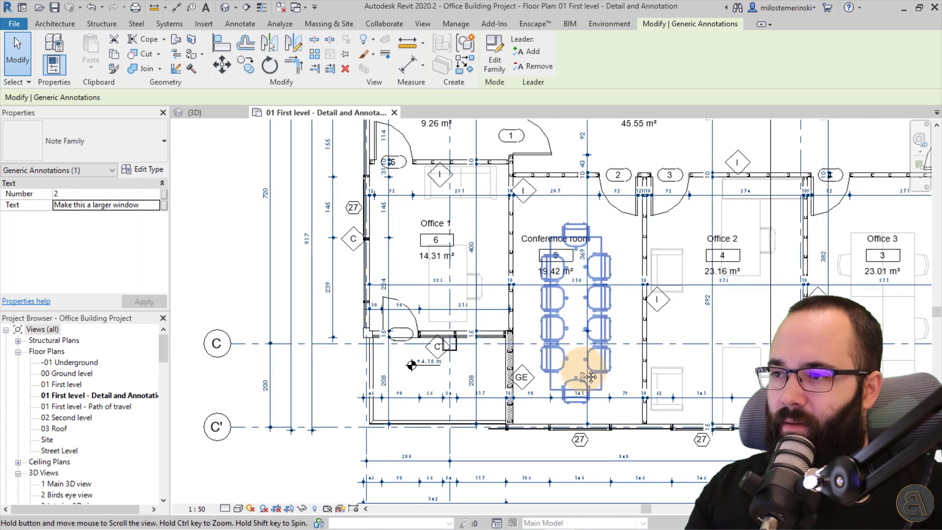
scroll(403, 376, up, 2)
middle_drag(404, 377, 577, 372)
scroll(577, 372, up, 2)
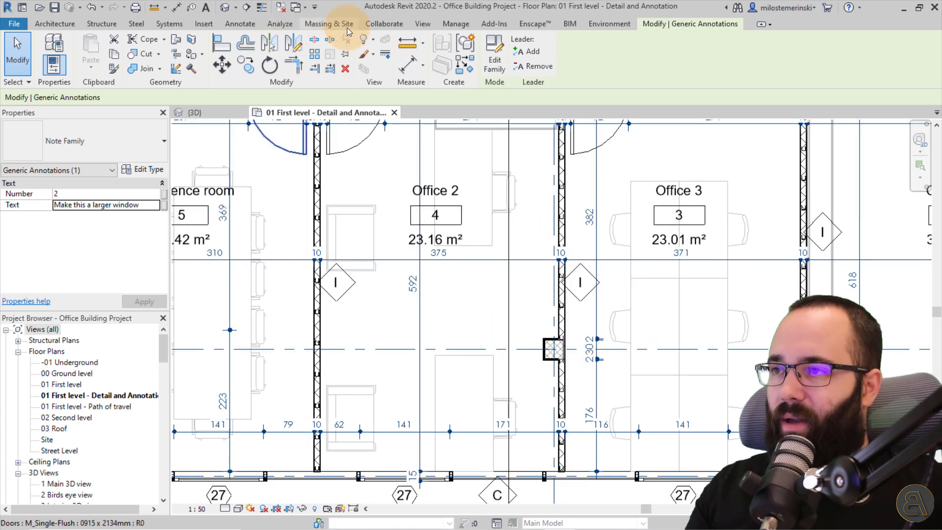
Place a third note symbol from the Annotate tab and number it 3.
click(239, 24)
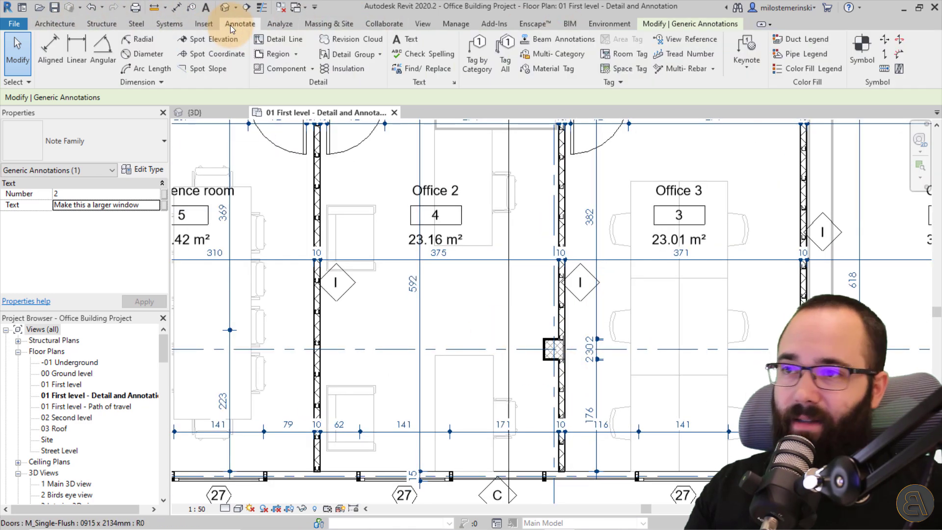
click(861, 52)
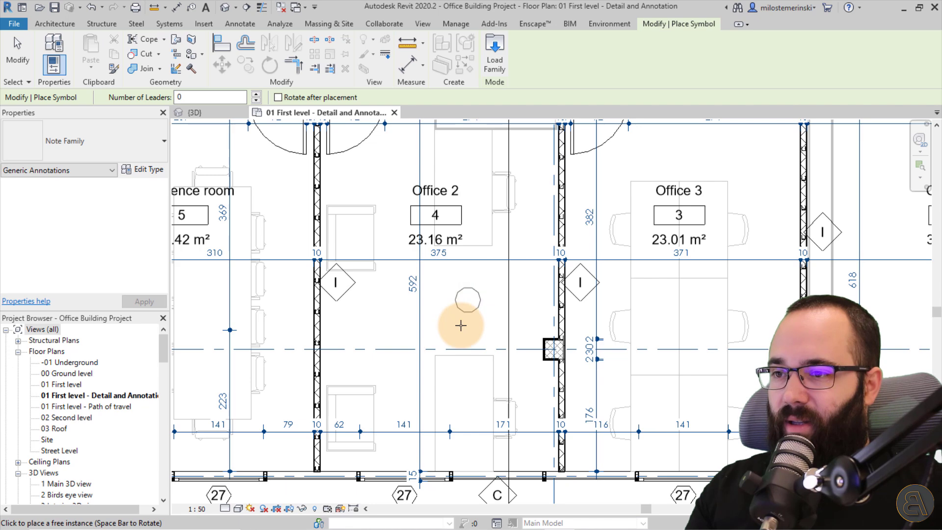
scroll(497, 321, up, 2)
key(Escape)
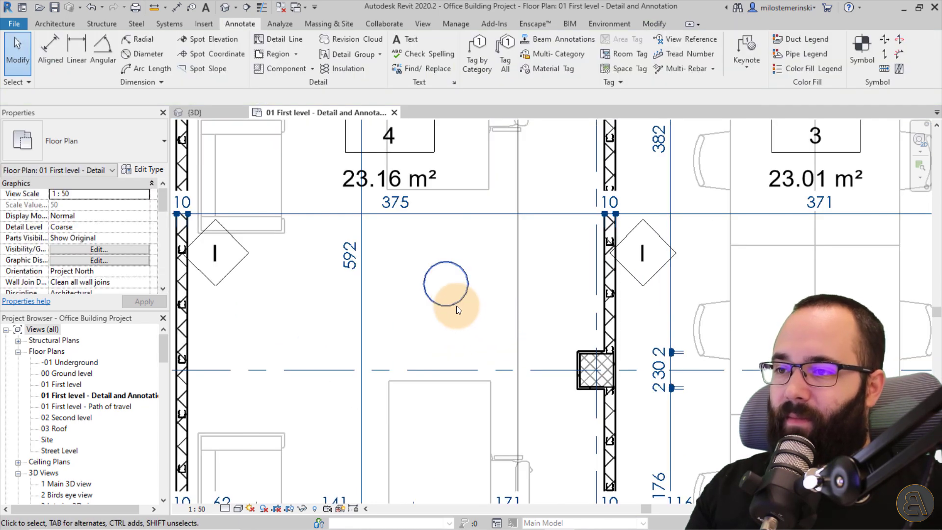
click(450, 284)
click(450, 283)
key(Return)
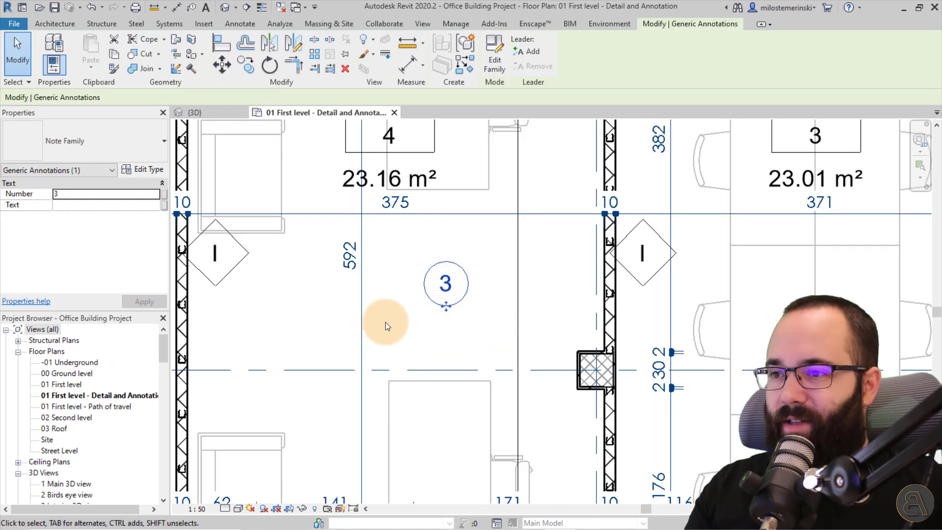
Add a leader from note 3 to the column, with its elbow level with the note.
scroll(384, 321, down, 3)
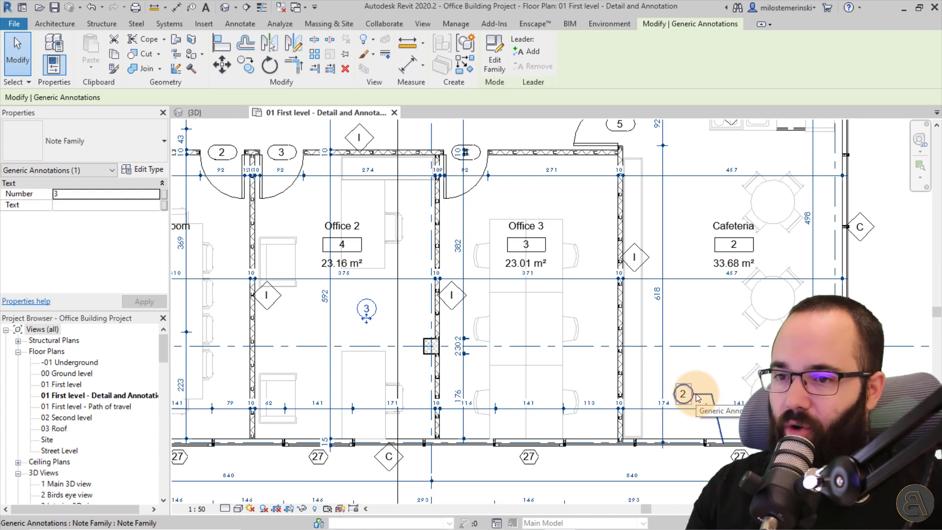
click(693, 400)
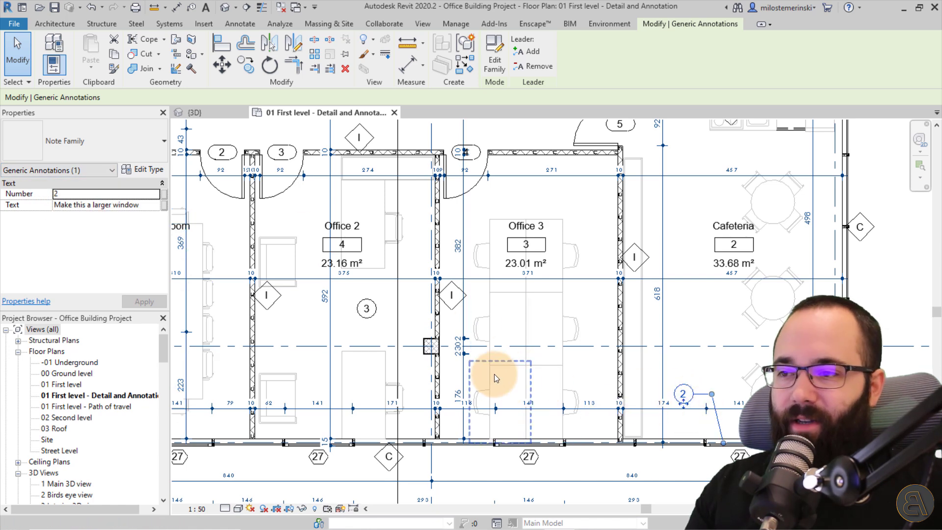
scroll(388, 321, up, 2)
click(349, 310)
click(527, 51)
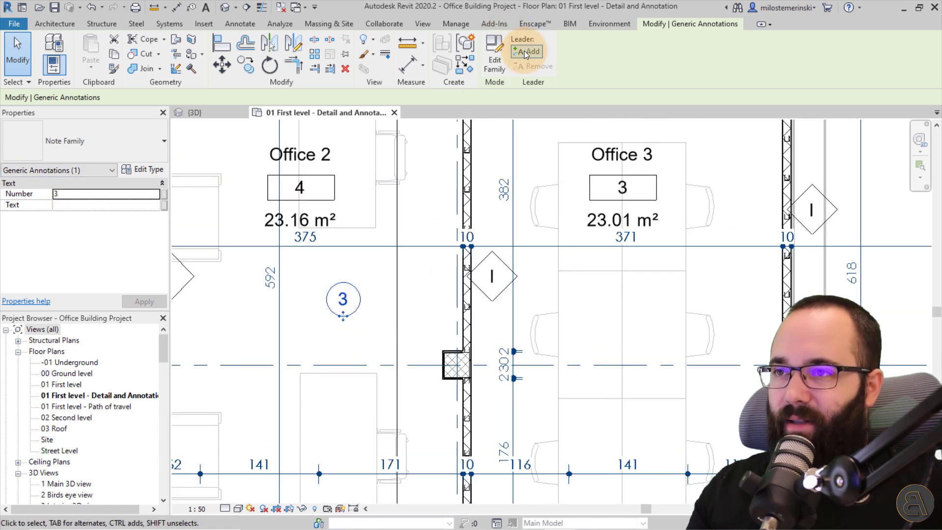
scroll(289, 308, down, 1)
middle_drag(175, 310, 257, 311)
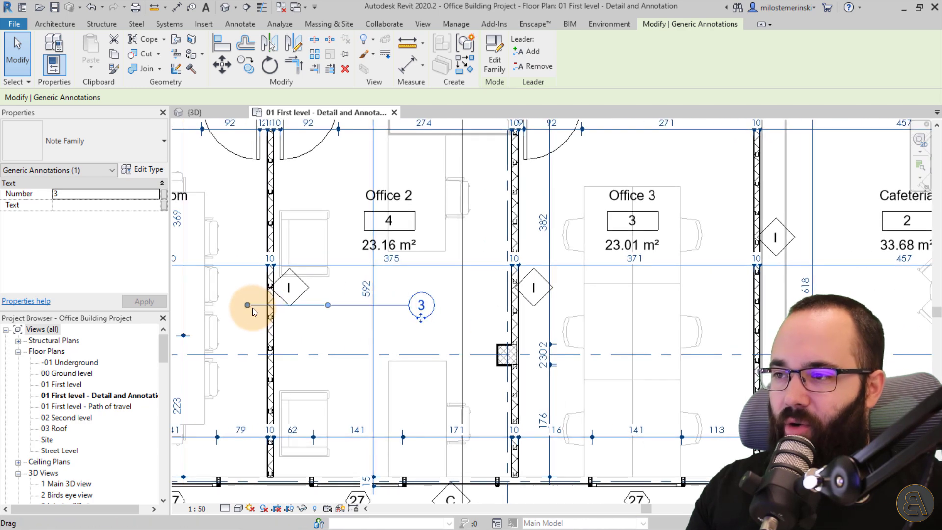
drag(253, 307, 475, 305)
scroll(446, 304, up, 2)
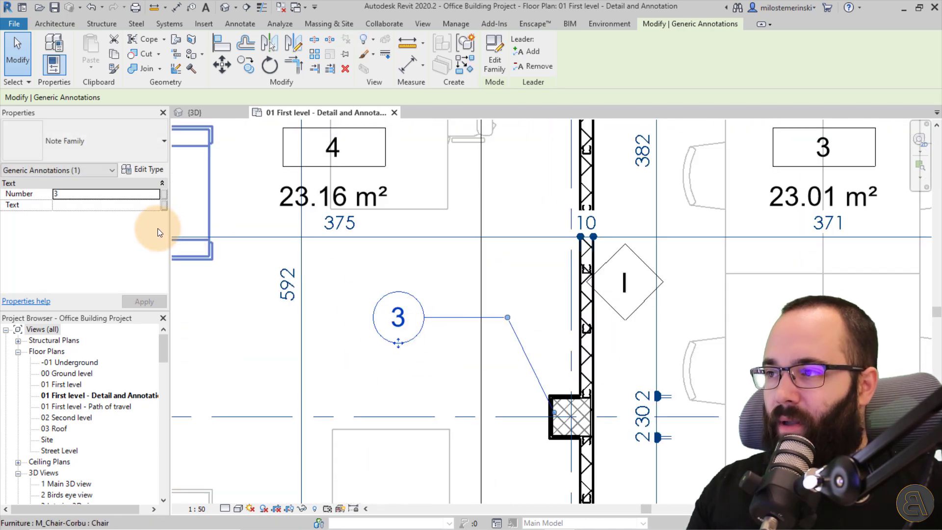
Set note 3's Text to 'Do we really need this column?'.
click(107, 206)
text(Do)
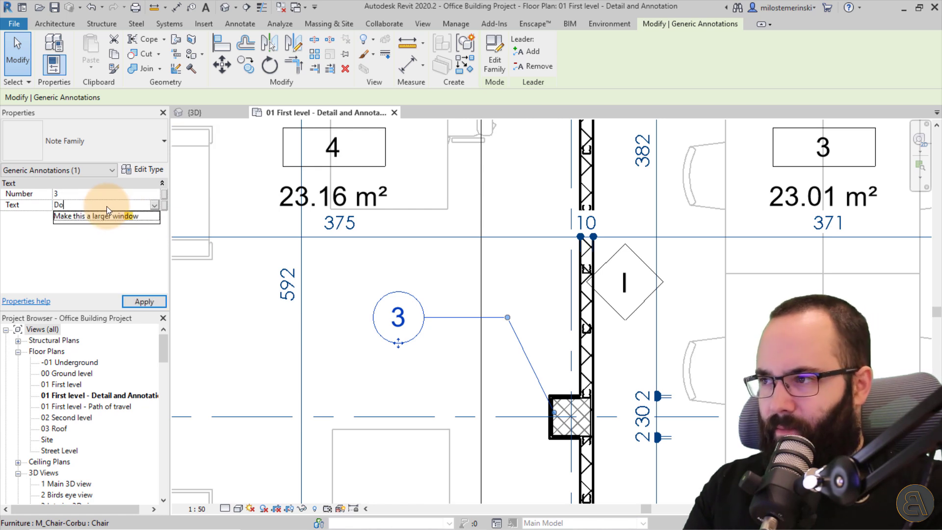
text( we really need)
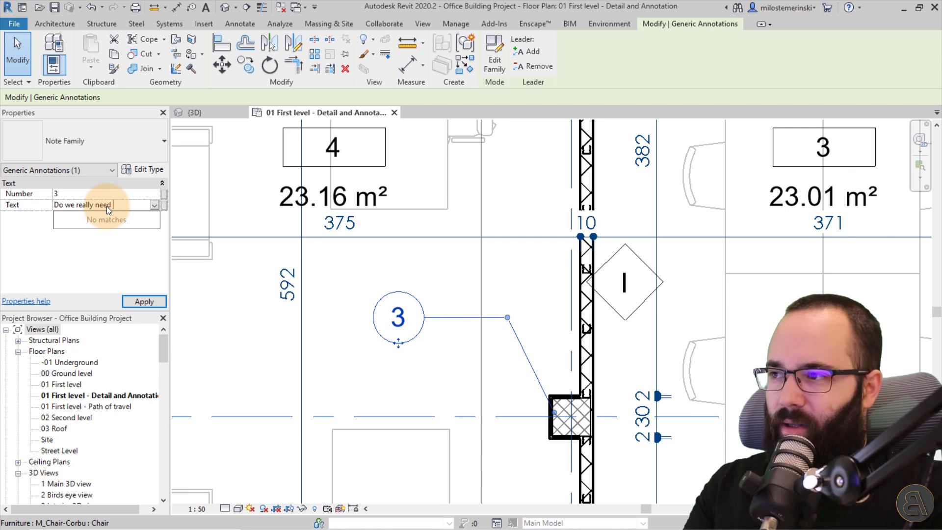
text( this column?)
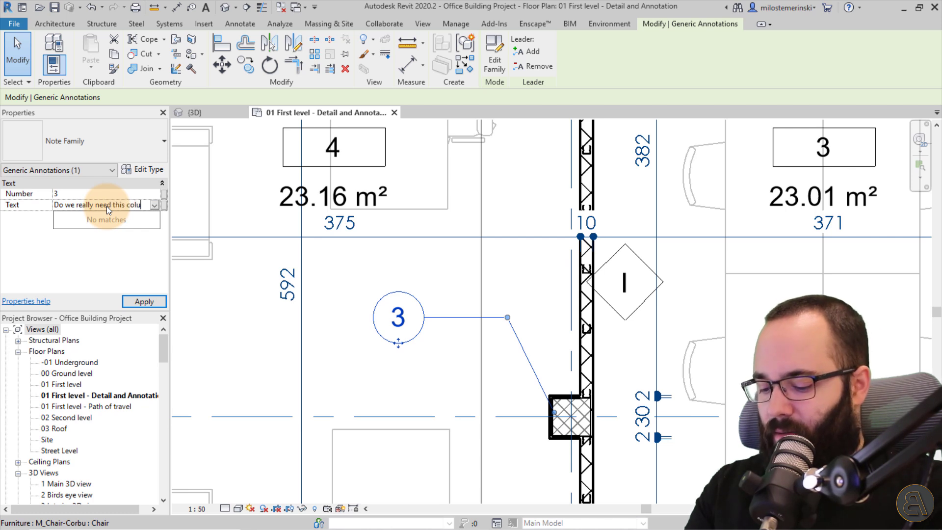
key(Return)
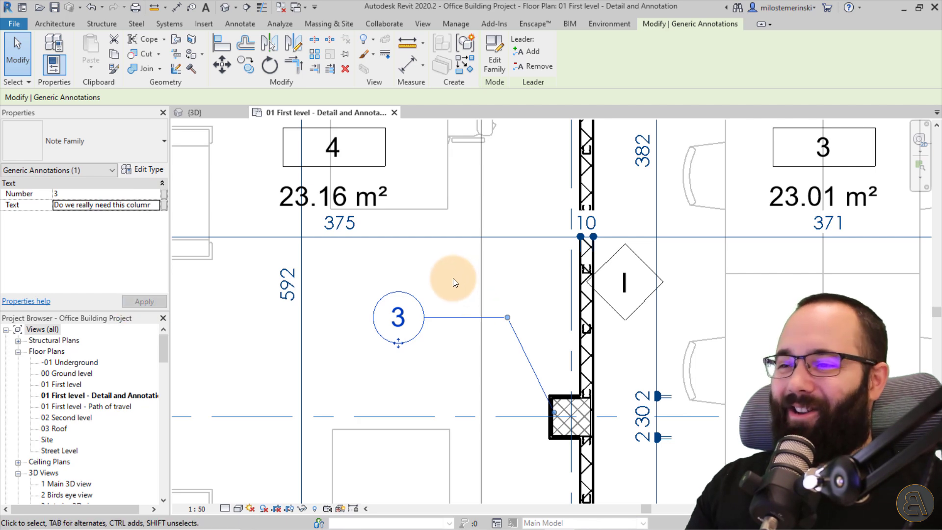
scroll(452, 295, down, 3)
click(450, 319)
scroll(446, 339, down, 1)
scroll(442, 342, down, 3)
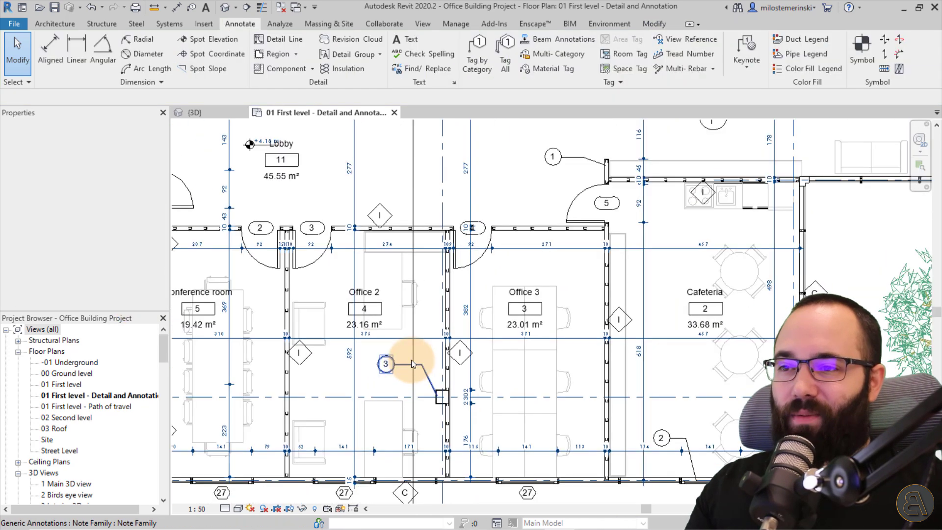
scroll(498, 238, up, 1)
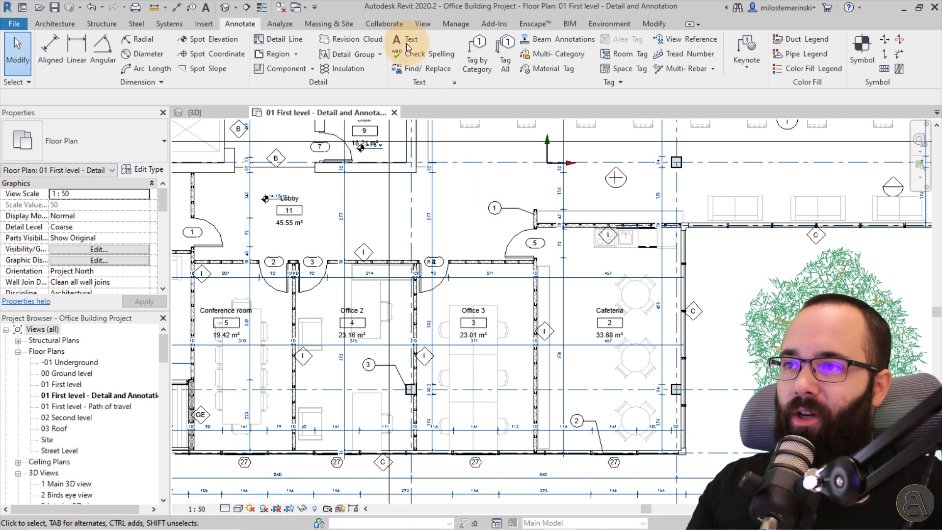
Create a Note Block schedule from View > Schedules, based on Note Family.
click(421, 24)
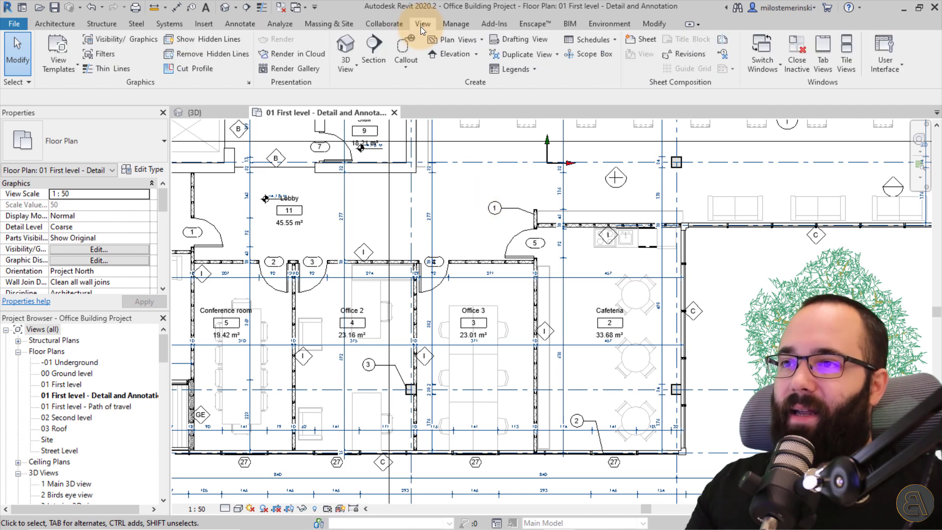
click(578, 41)
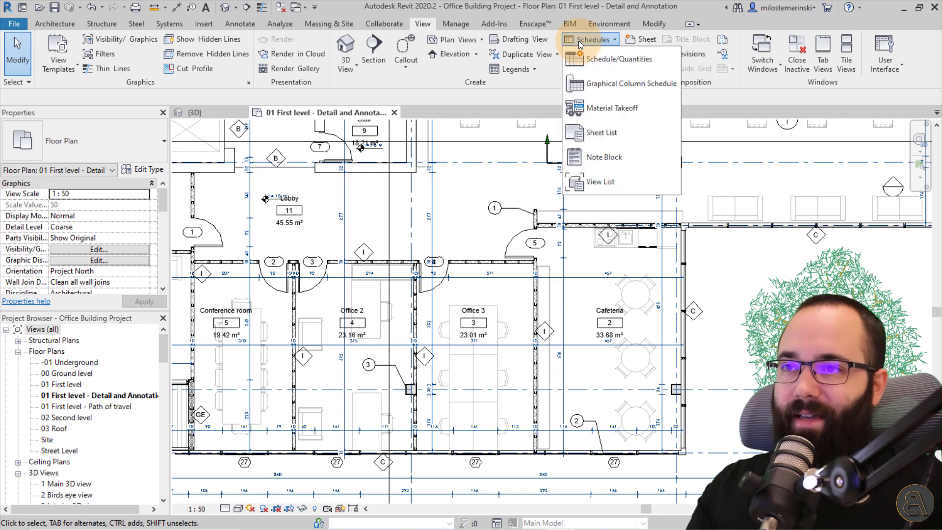
click(588, 160)
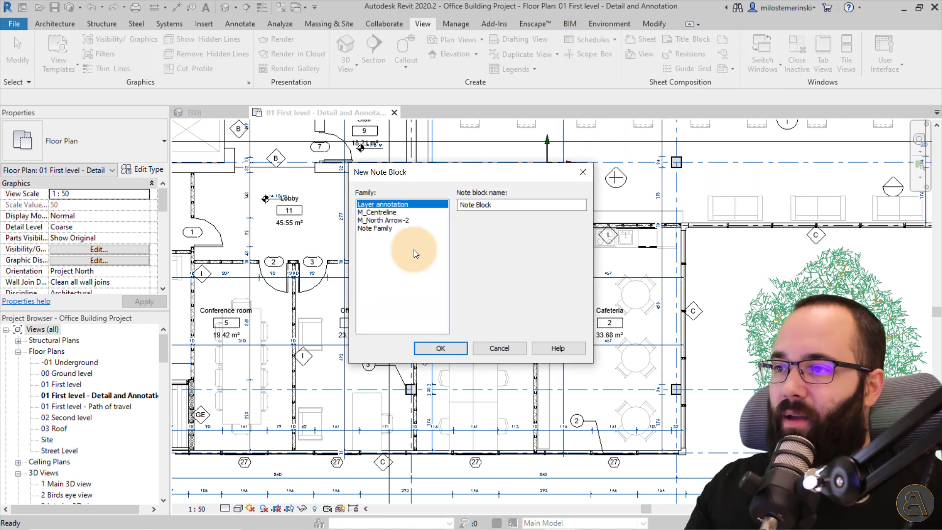
click(378, 228)
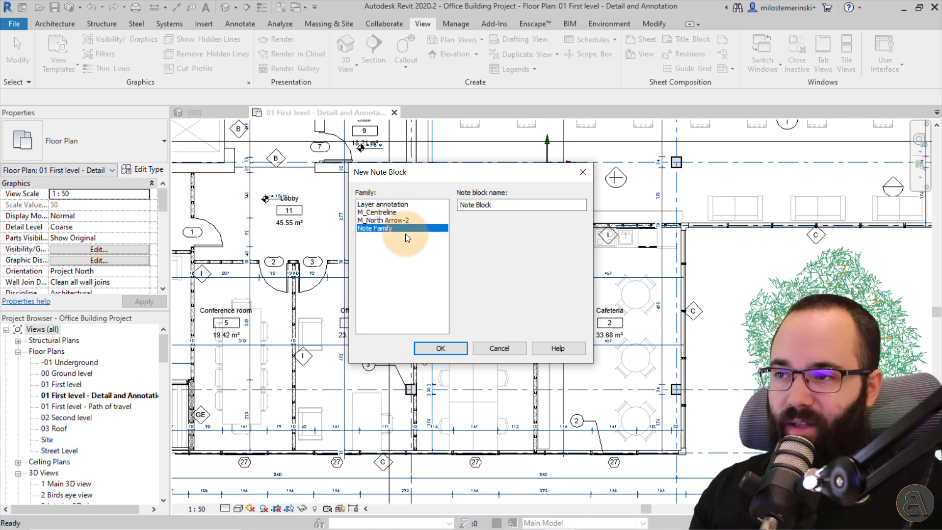
click(453, 348)
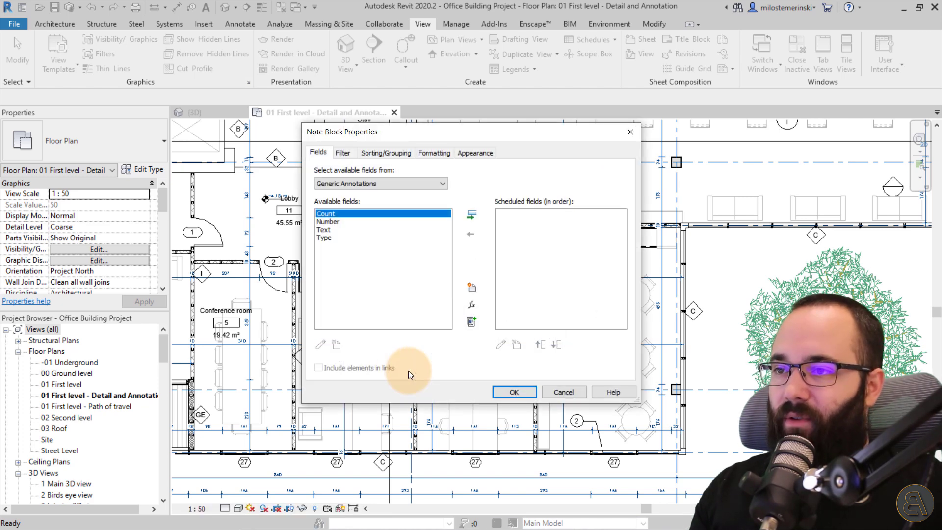
Schedule the Number and Text fields in the Note Block and confirm.
click(328, 223)
click(471, 215)
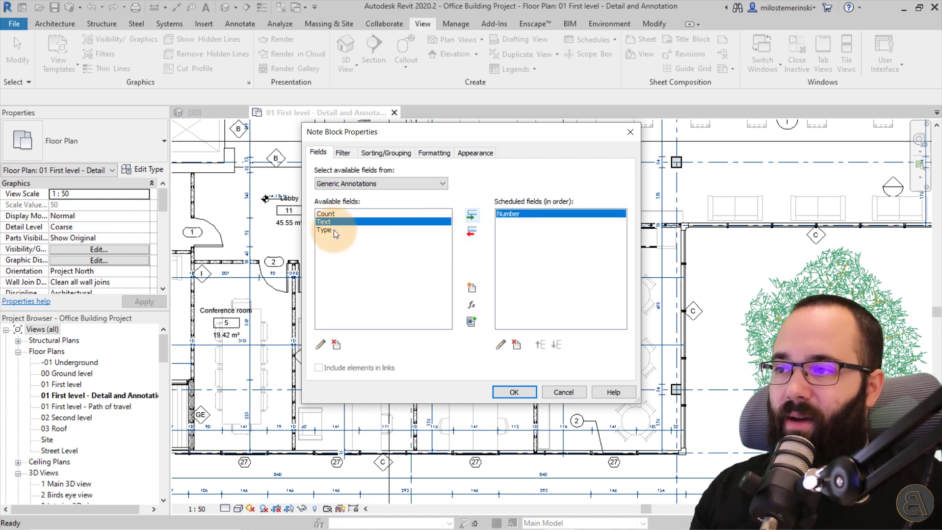
click(472, 217)
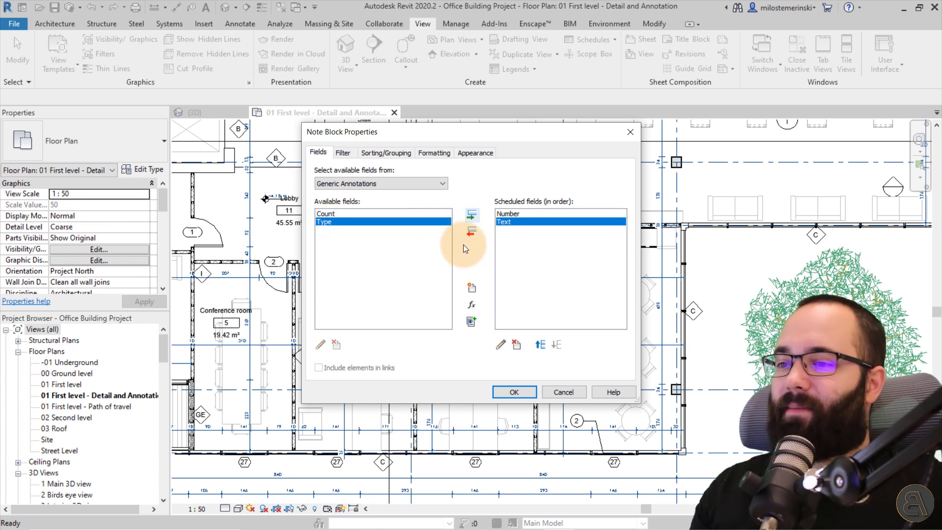
click(513, 392)
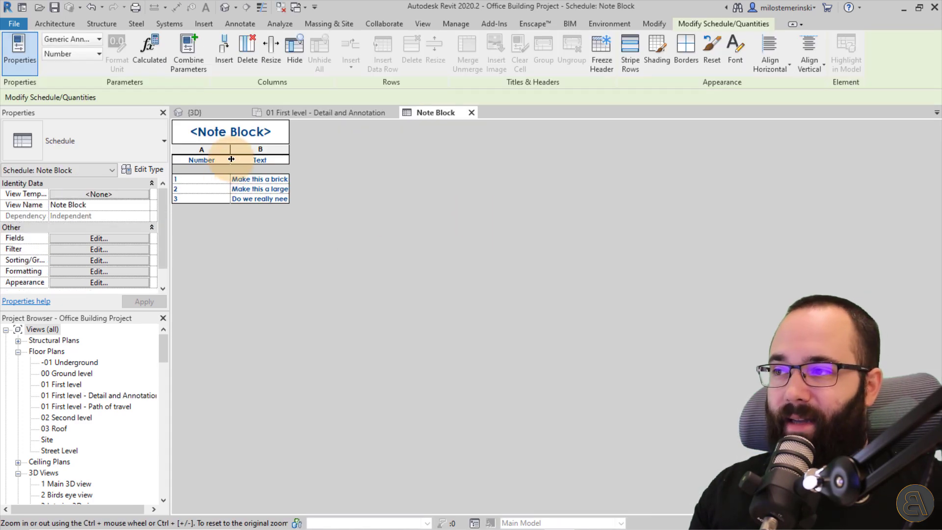
Narrow the Number column, widen Text to show full notes, and return to 01 First level - Detail and Annotation.
drag(231, 159, 217, 161)
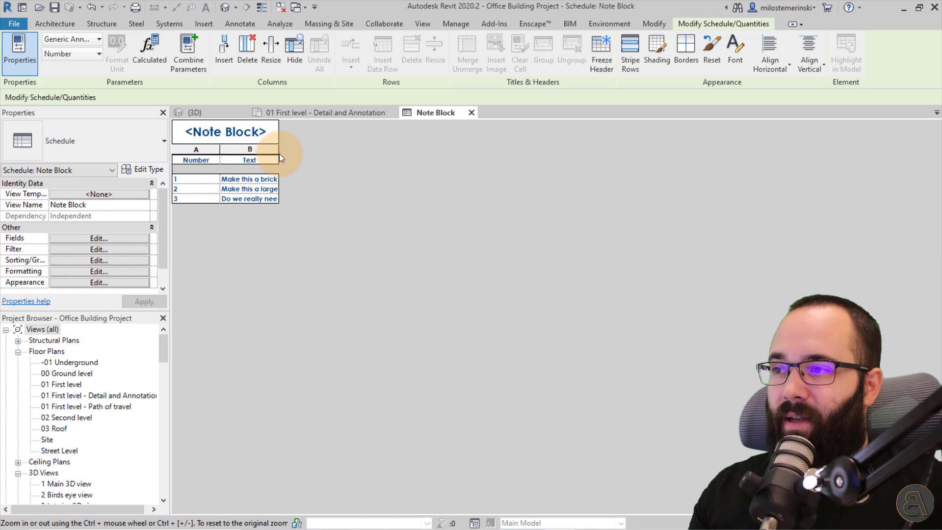
drag(279, 155, 379, 153)
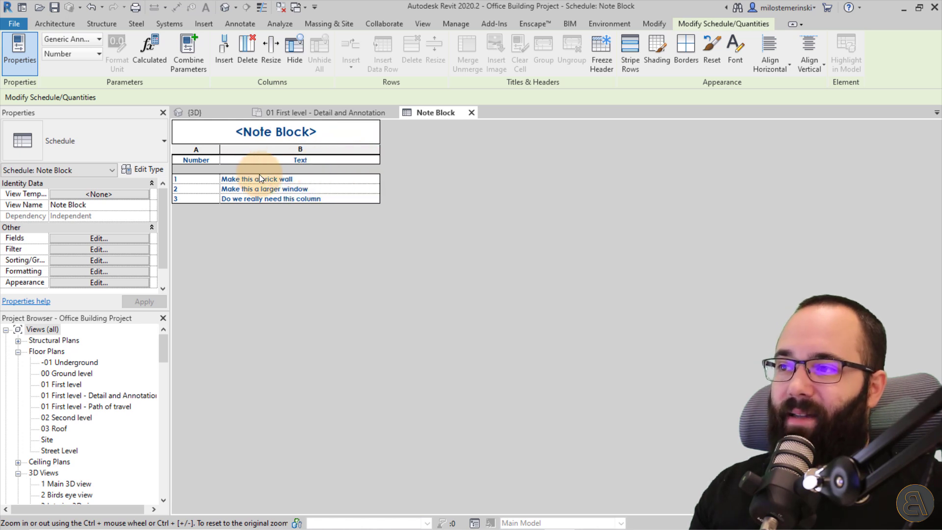
click(281, 229)
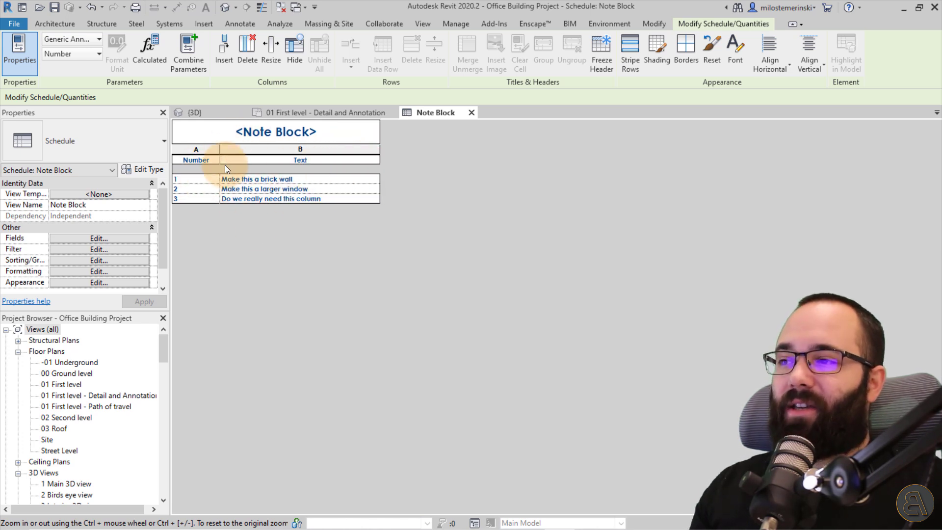
click(331, 114)
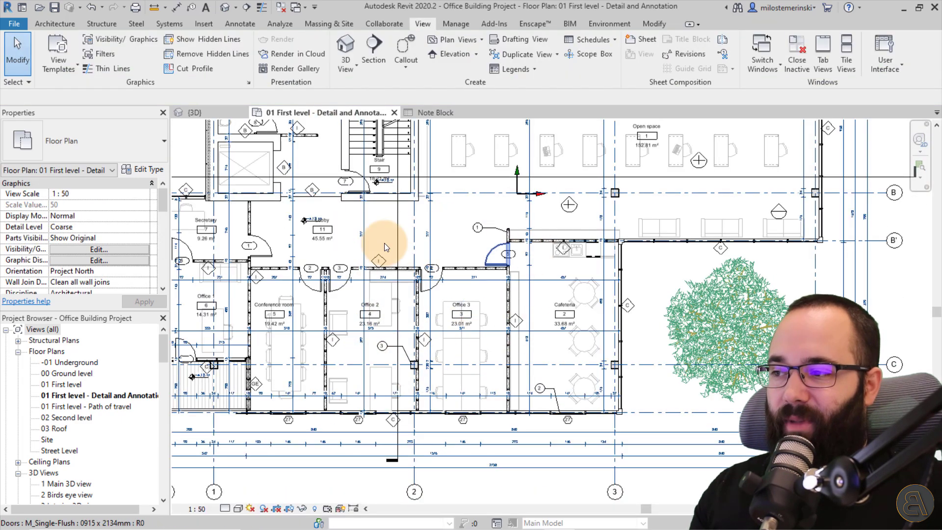
Open sheet A101 and delete the two schedules already on it.
scroll(133, 371, down, 8)
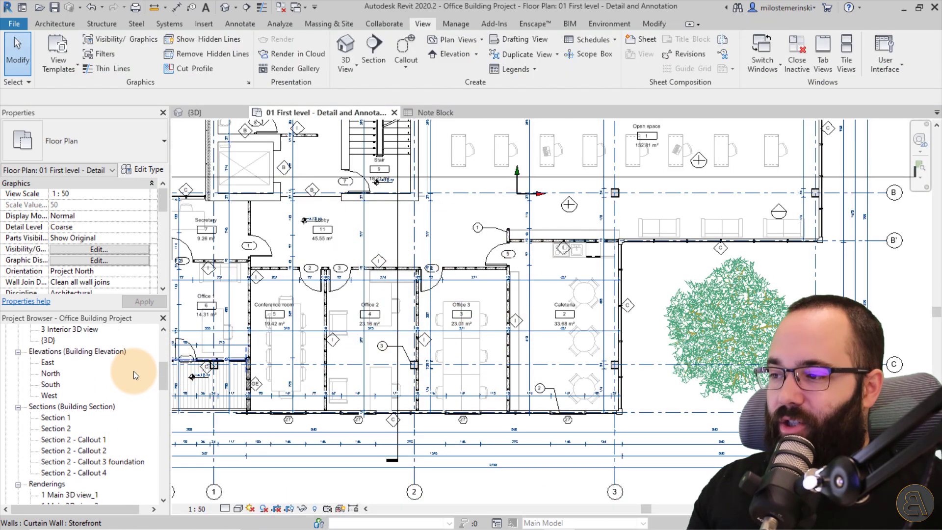
scroll(116, 374, down, 5)
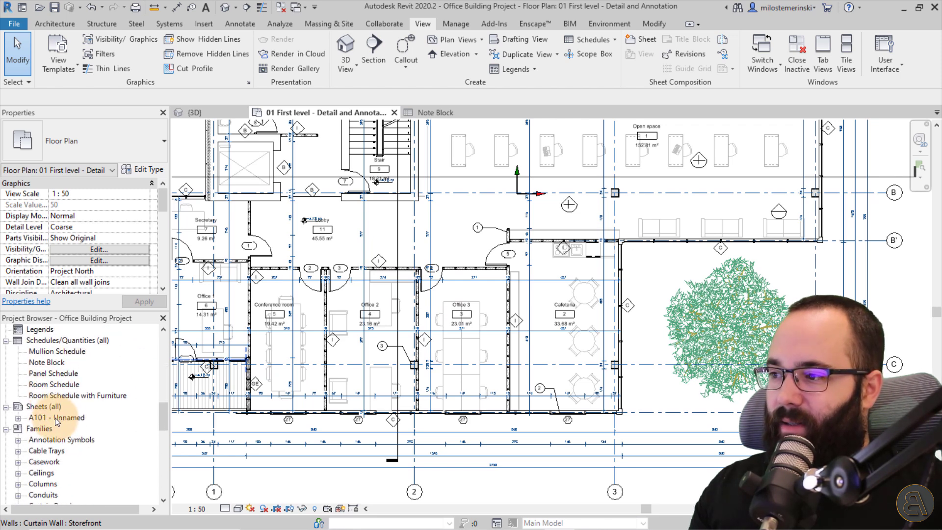
double_click(54, 418)
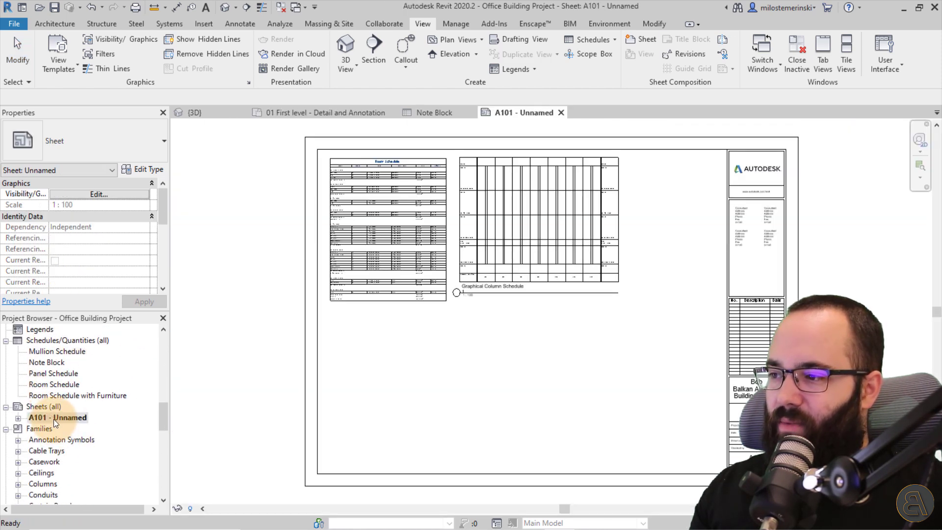
drag(572, 340, 378, 231)
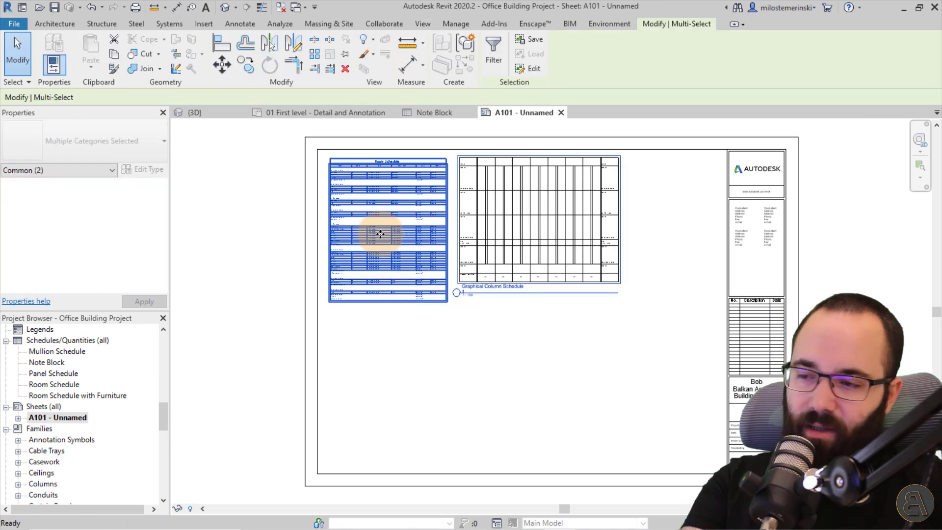
key(Delete)
Place the 01 First level - Detail and Annotation plan on the sheet, shifted slightly right.
scroll(65, 381, up, 10)
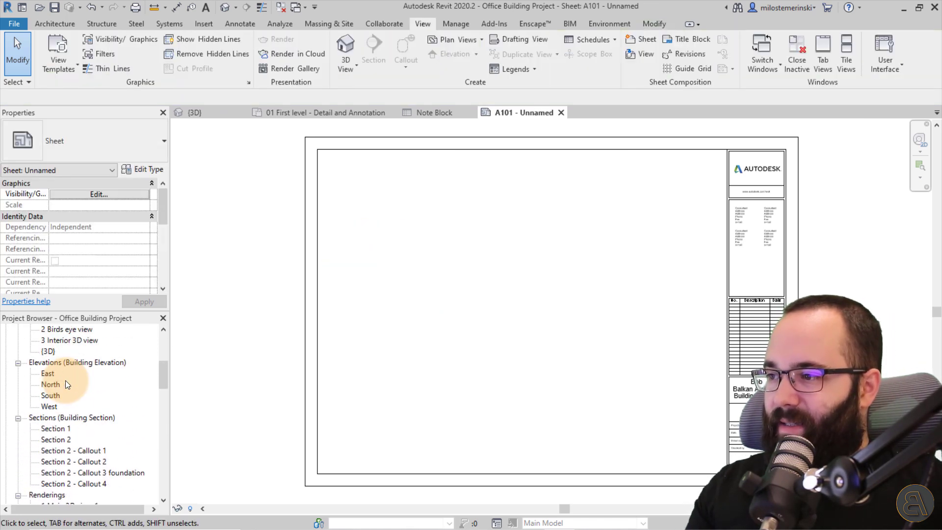
mouse_move(73, 394)
mouse_down()
mouse_move(185, 358)
mouse_move(471, 315)
mouse_move(430, 317)
mouse_move(486, 328)
mouse_up()
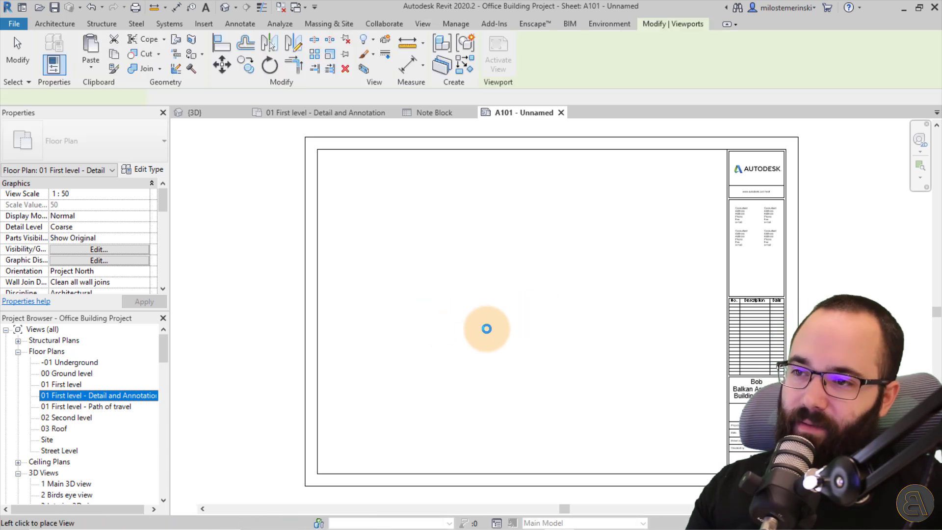
click(497, 331)
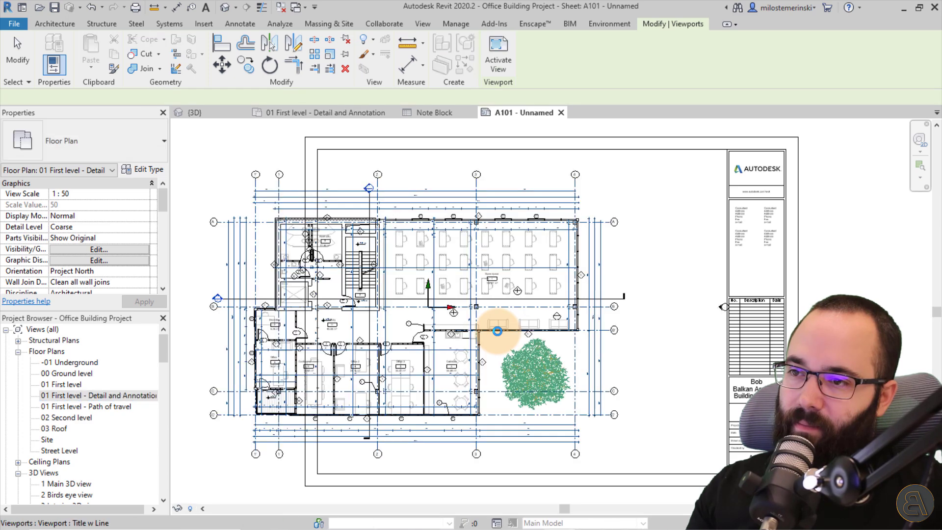
click(664, 292)
drag(402, 319, 488, 318)
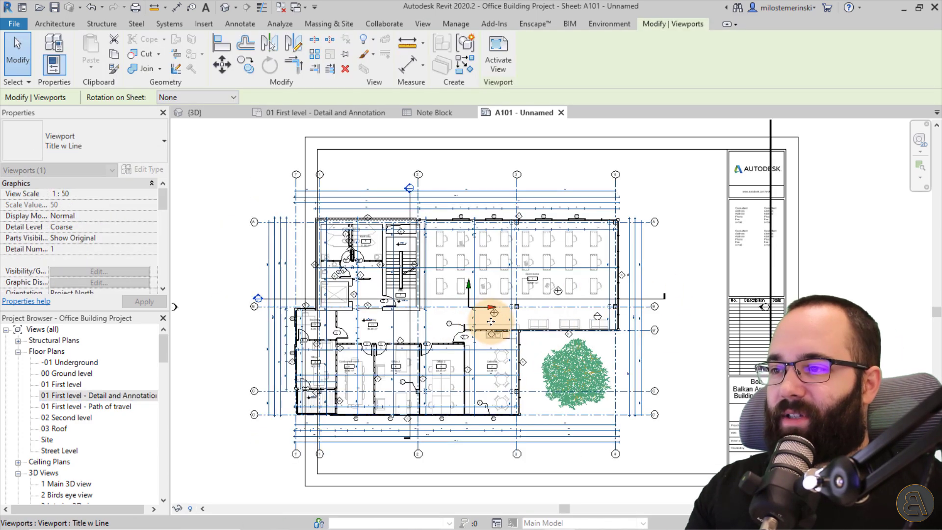
key(Escape)
scroll(42, 386, down, 10)
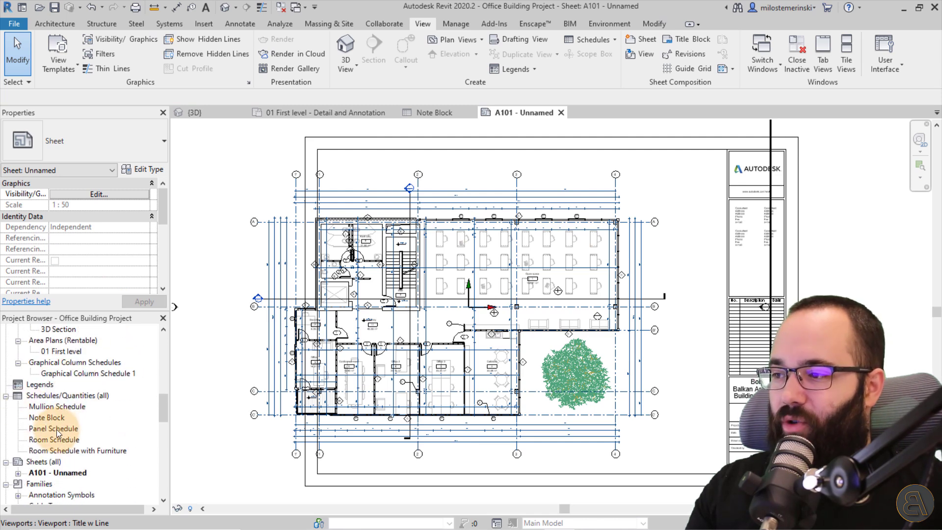
Place the Note Block schedule at the top right of sheet A101.
click(46, 417)
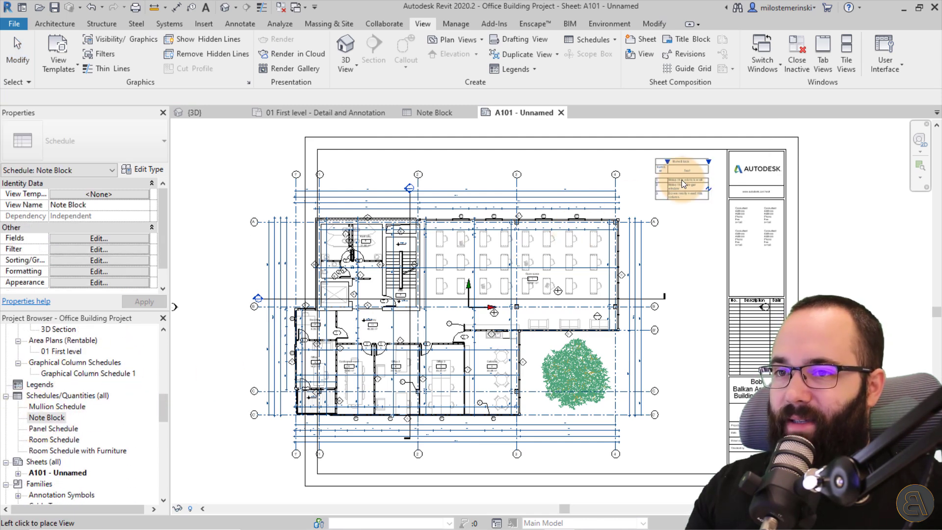
click(682, 179)
scroll(670, 196, up, 2)
scroll(670, 196, up, 3)
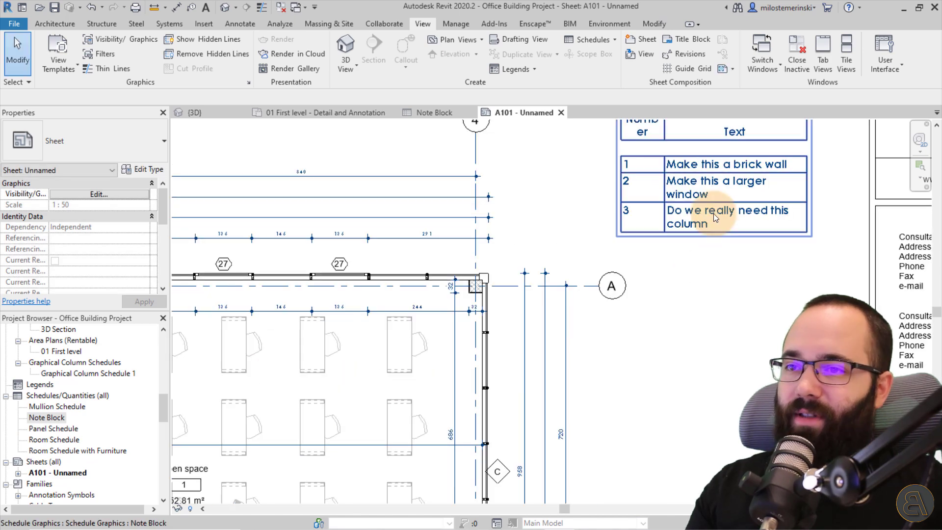
scroll(716, 259, down, 5)
scroll(708, 226, up, 2)
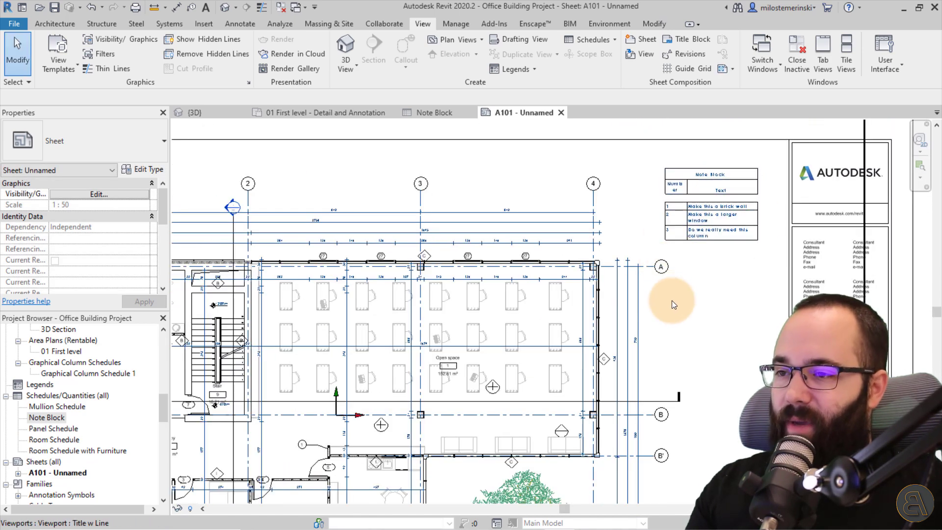
Pan and zoom around the sheet to inspect the floor plan's rooms and the schedule.
middle_drag(672, 301, 840, 184)
scroll(528, 370, down, 3)
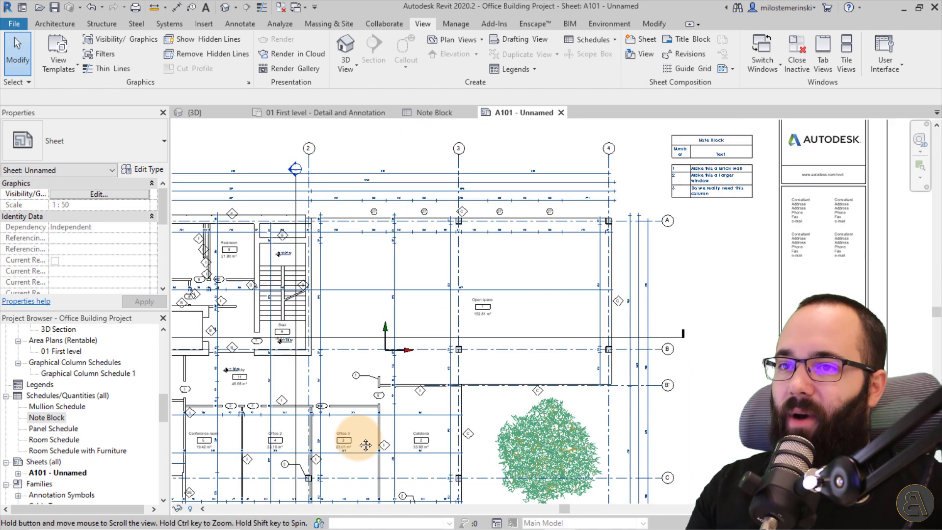
scroll(682, 169, up, 4)
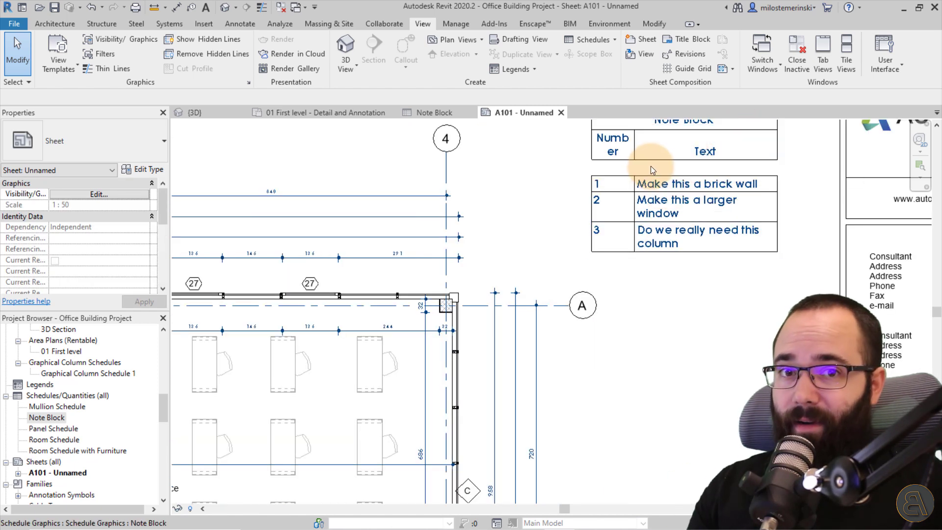
scroll(695, 214, down, 2)
scroll(695, 263, down, 2)
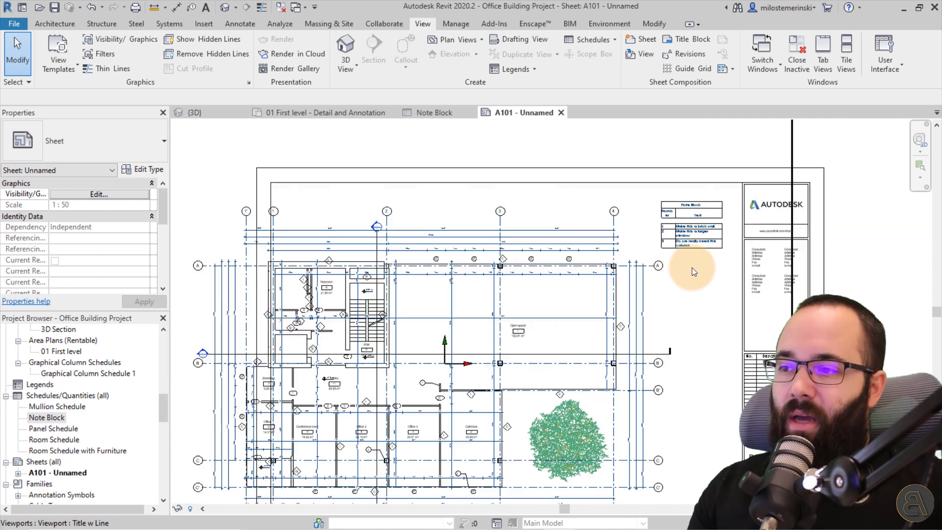
middle_drag(691, 267, 762, 147)
scroll(390, 246, up, 5)
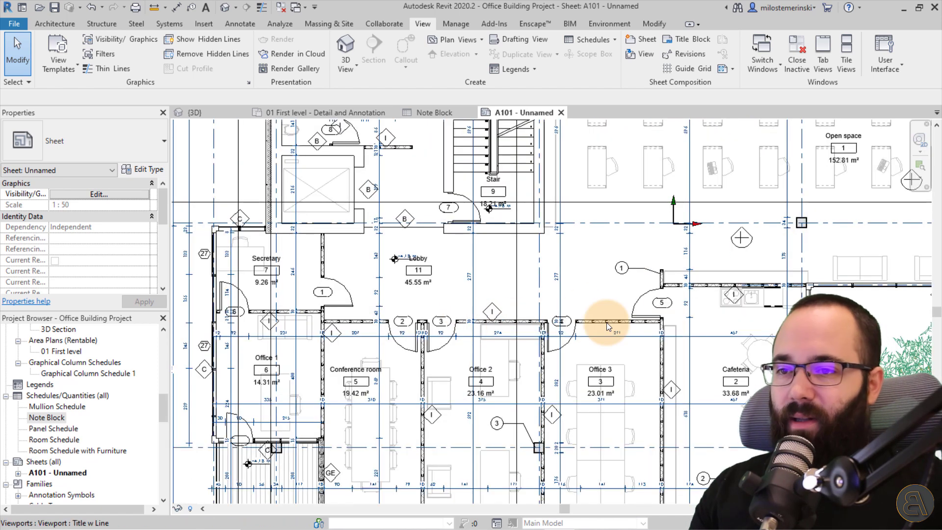
middle_drag(607, 322, 543, 274)
scroll(505, 235, up, 3)
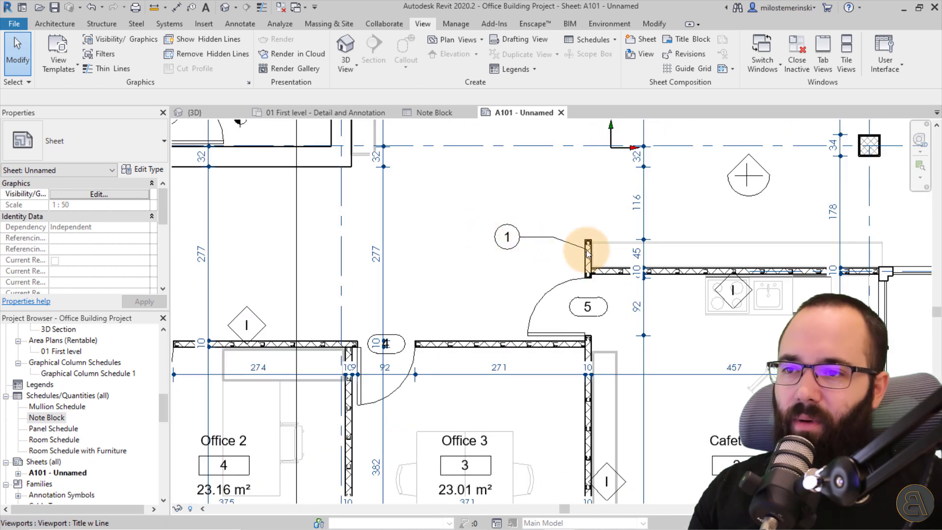
scroll(545, 257, down, 3)
middle_drag(332, 384, 337, 404)
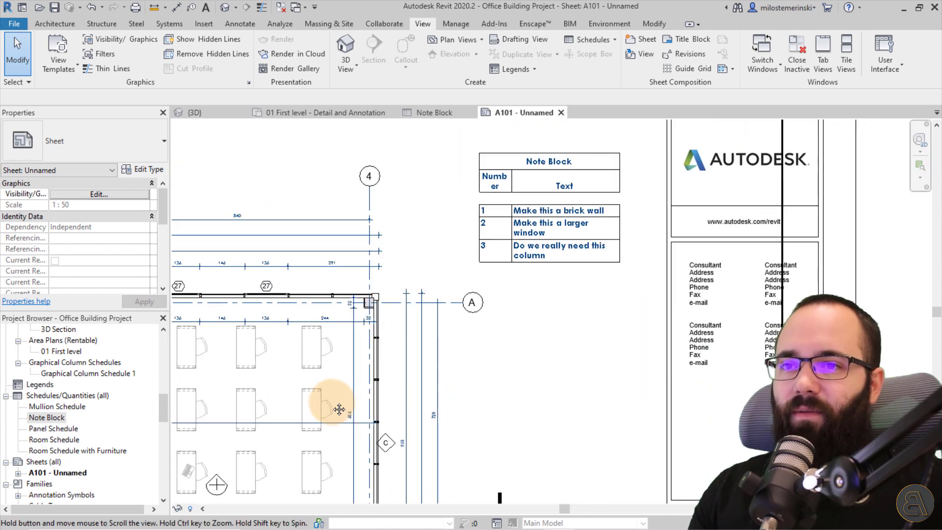
scroll(572, 201, up, 2)
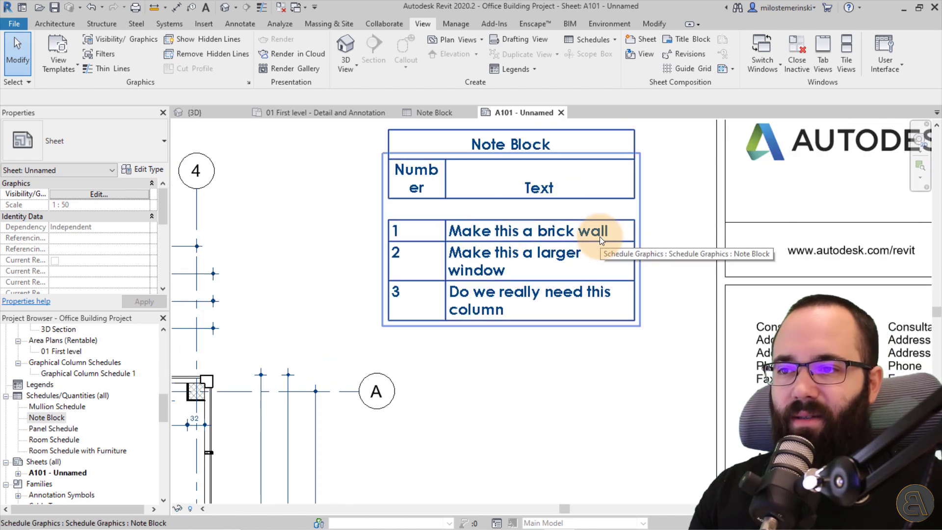
scroll(629, 237, down, 2)
scroll(533, 257, up, 1)
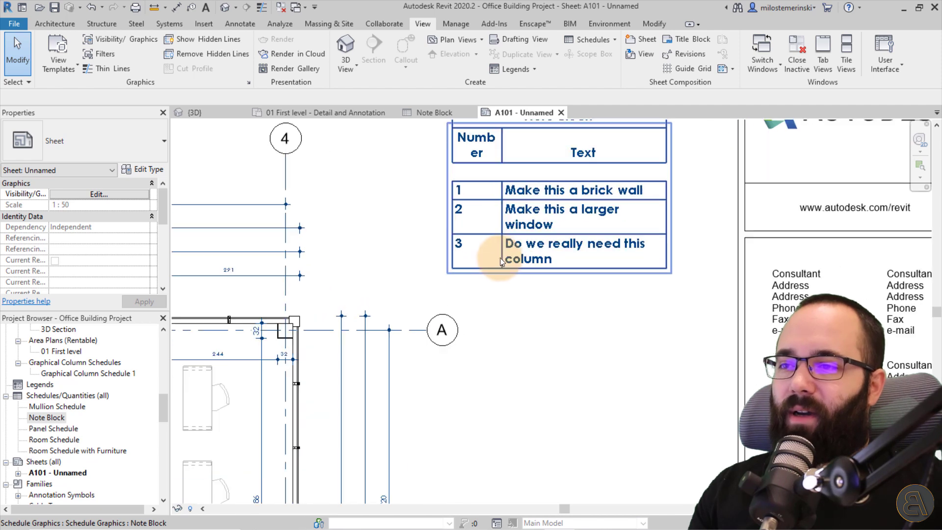
scroll(687, 206, down, 5)
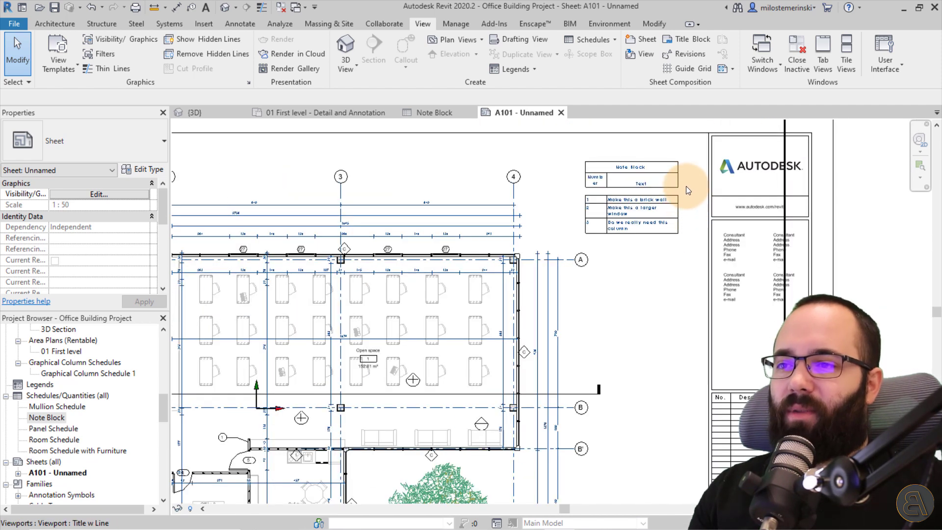
middle_drag(641, 271, 700, 198)
scroll(431, 273, up, 6)
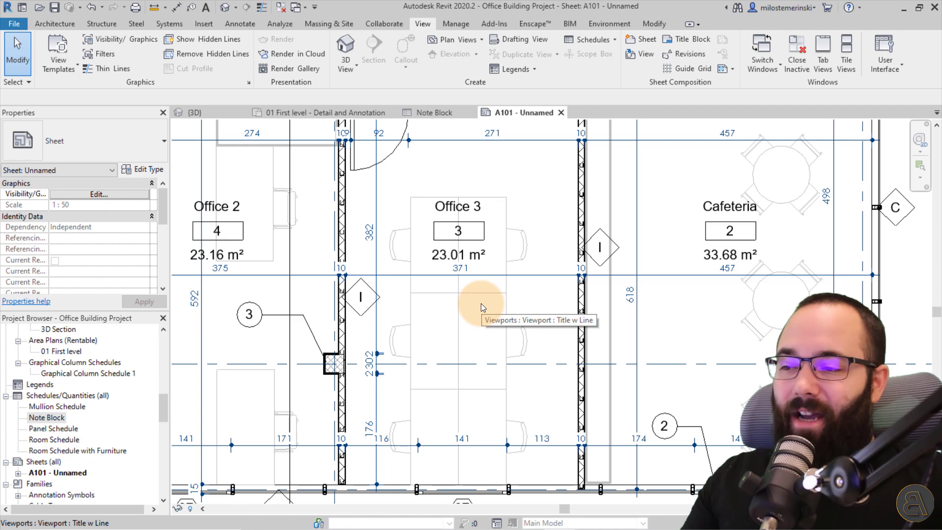
scroll(446, 355, down, 5)
scroll(445, 354, down, 3)
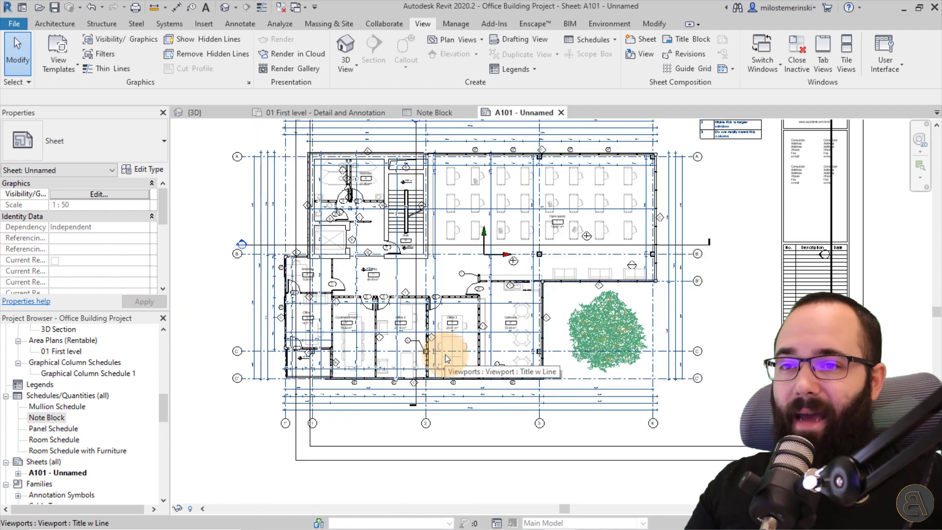
middle_drag(716, 186, 697, 222)
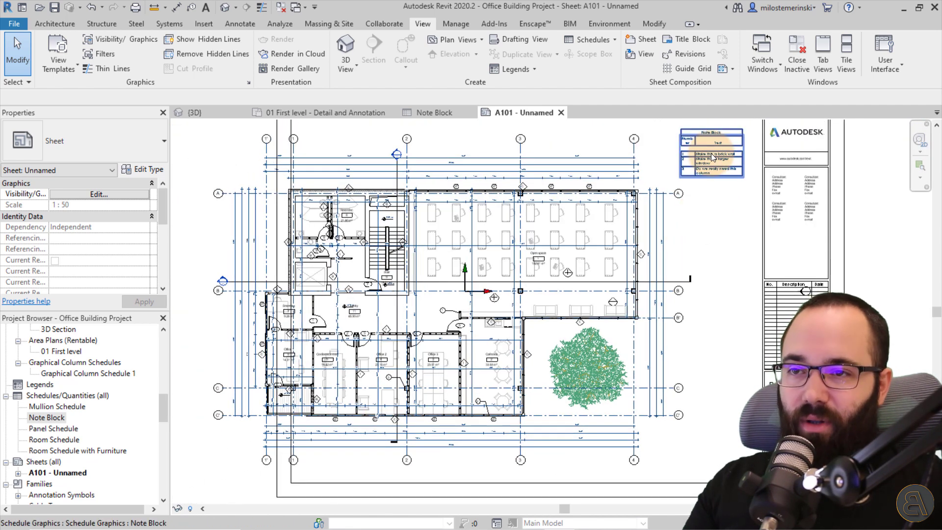
scroll(743, 134, up, 4)
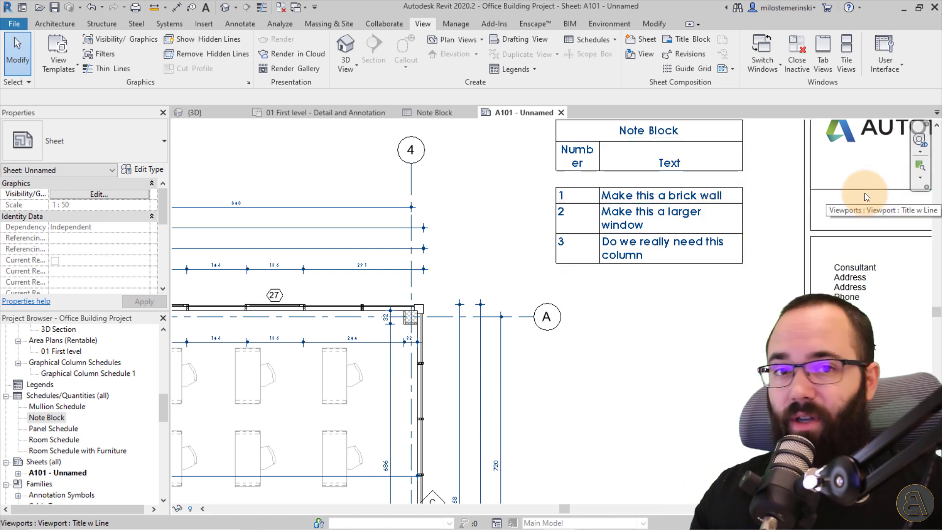
scroll(778, 243, down, 3)
scroll(785, 265, down, 3)
scroll(721, 263, up, 3)
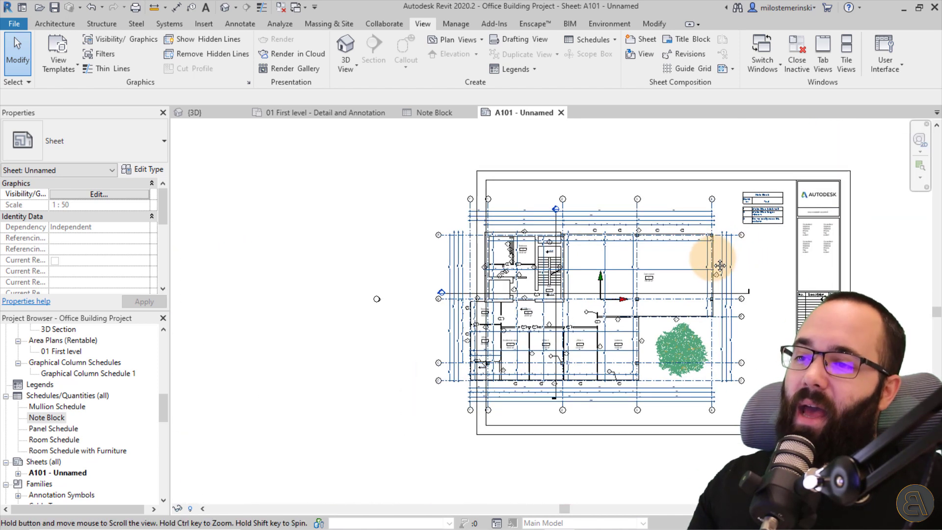
middle_drag(652, 263, 660, 278)
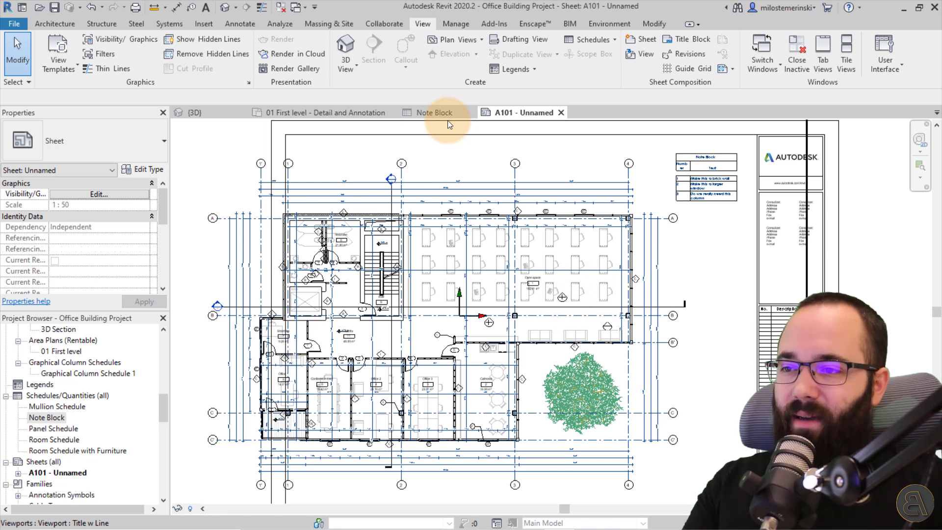
Switch from the 01 First level detail plan to the building's {3D} view.
click(287, 113)
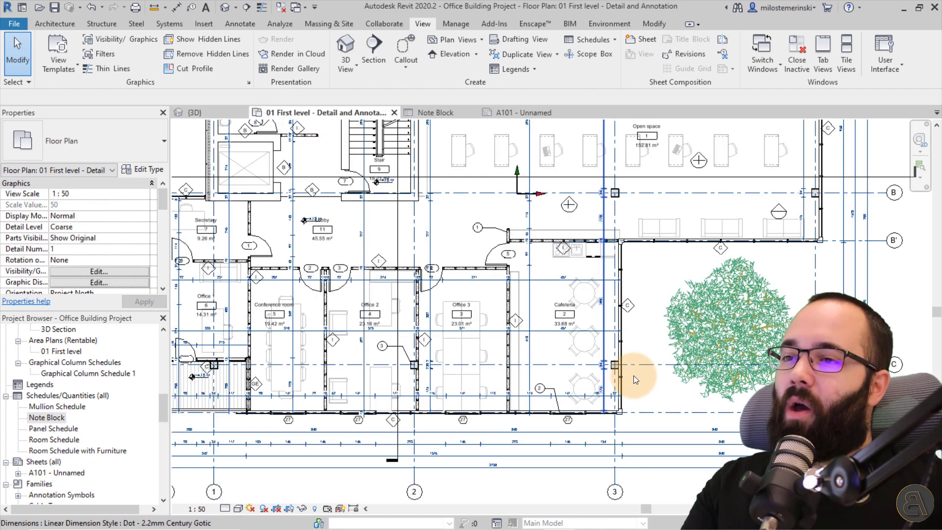
scroll(634, 376, down, 3)
middle_drag(658, 357, 616, 351)
scroll(617, 352, up, 2)
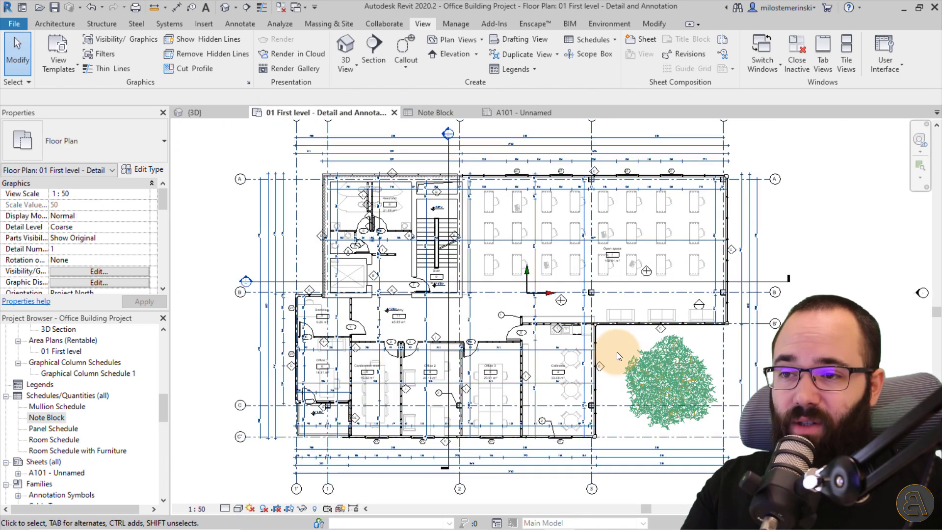
click(227, 113)
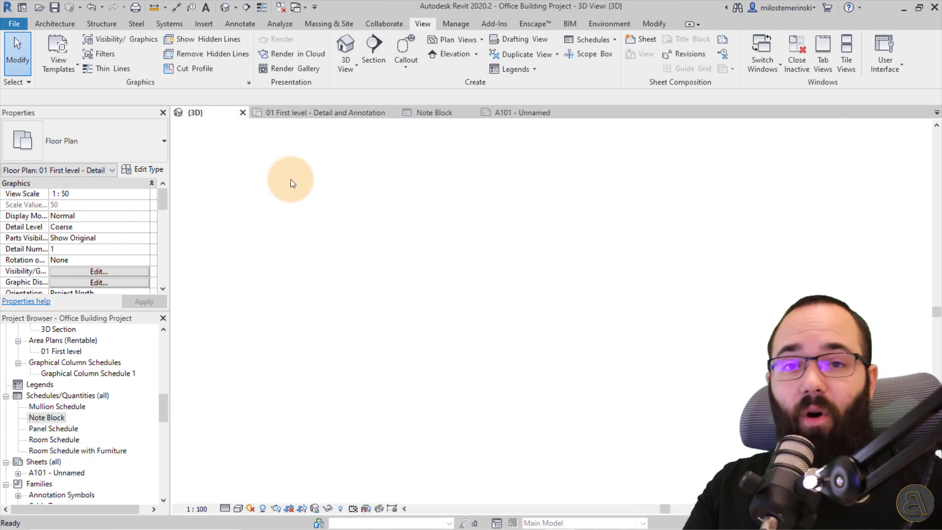